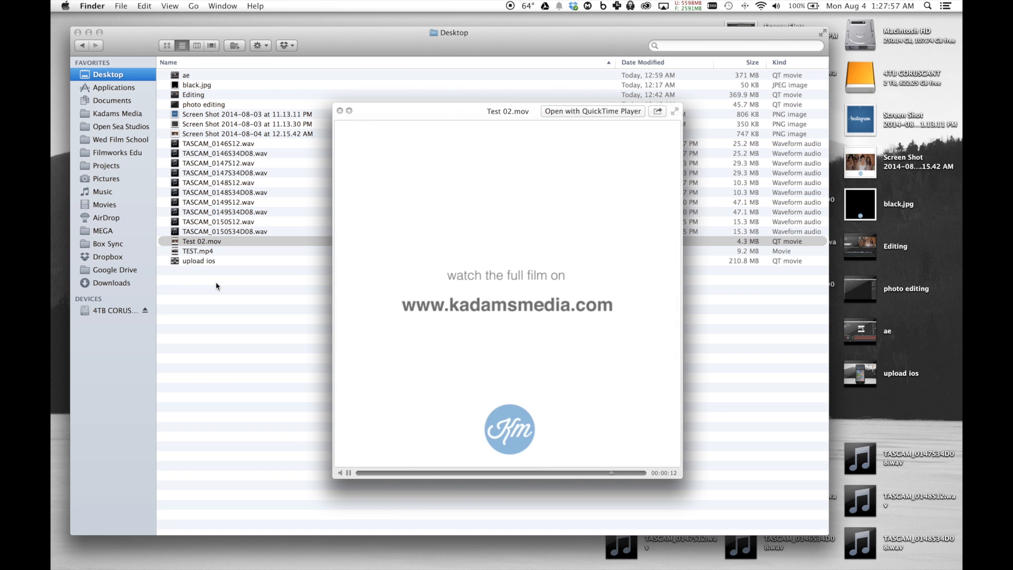
Play part of the Instagram 16x9 16 timeline in Final Cut Pro and switch to the Instagram 640x640 640 project
{"action": "key", "text": "space"}
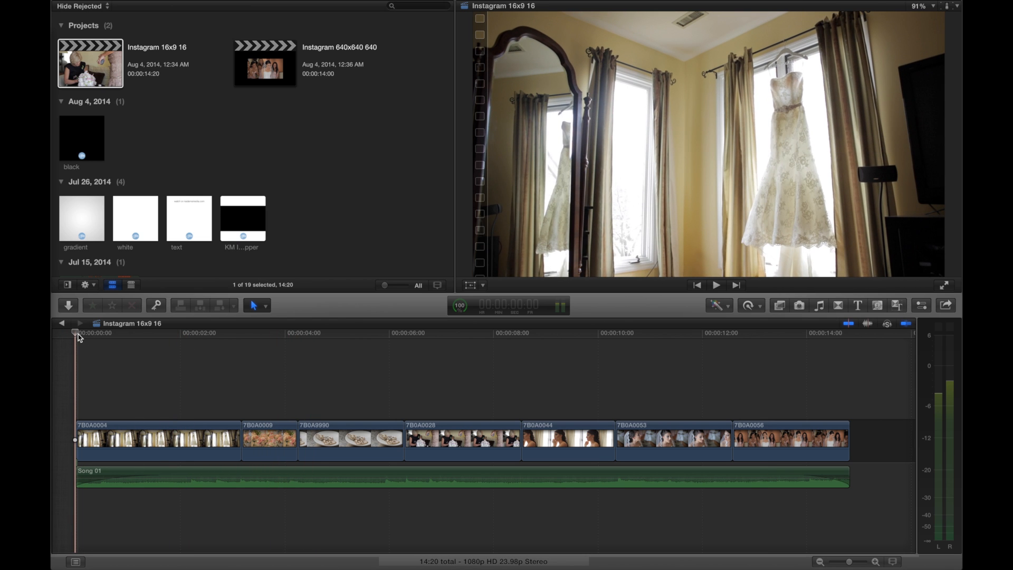
{"action": "key", "text": "space"}
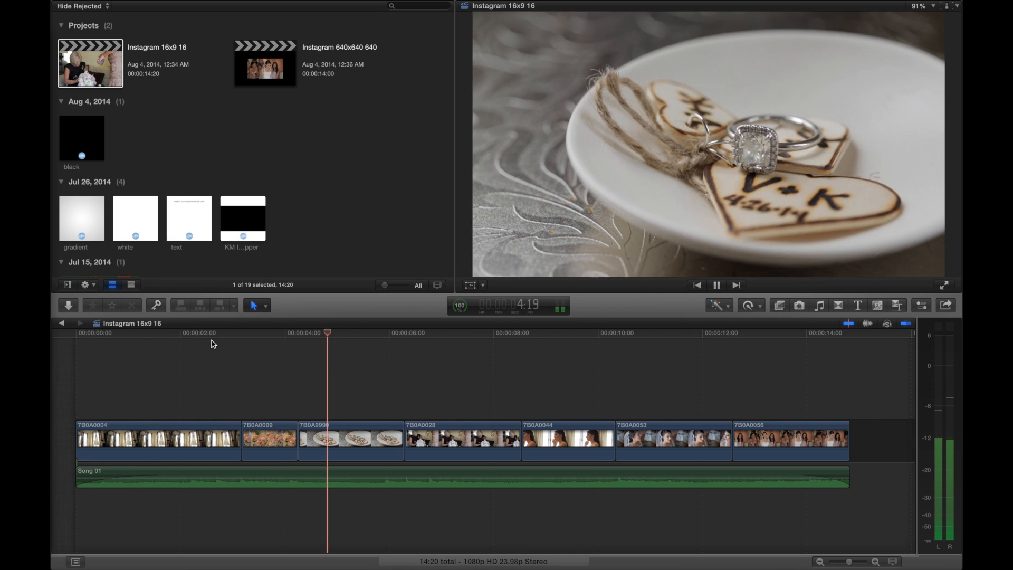
{"action": "key", "text": "space"}
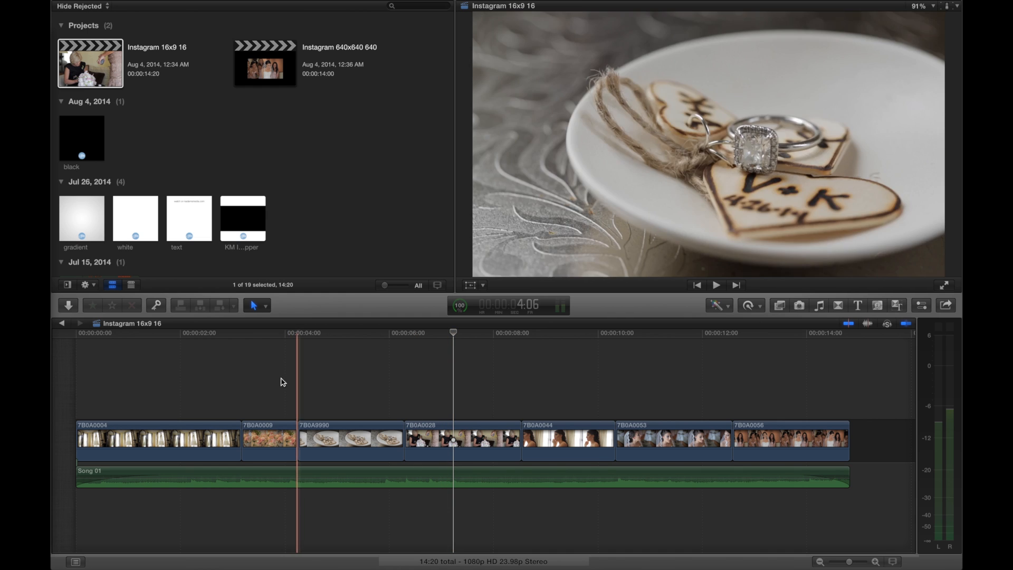
{"action": "left_click", "coordinate": [63, 323]}
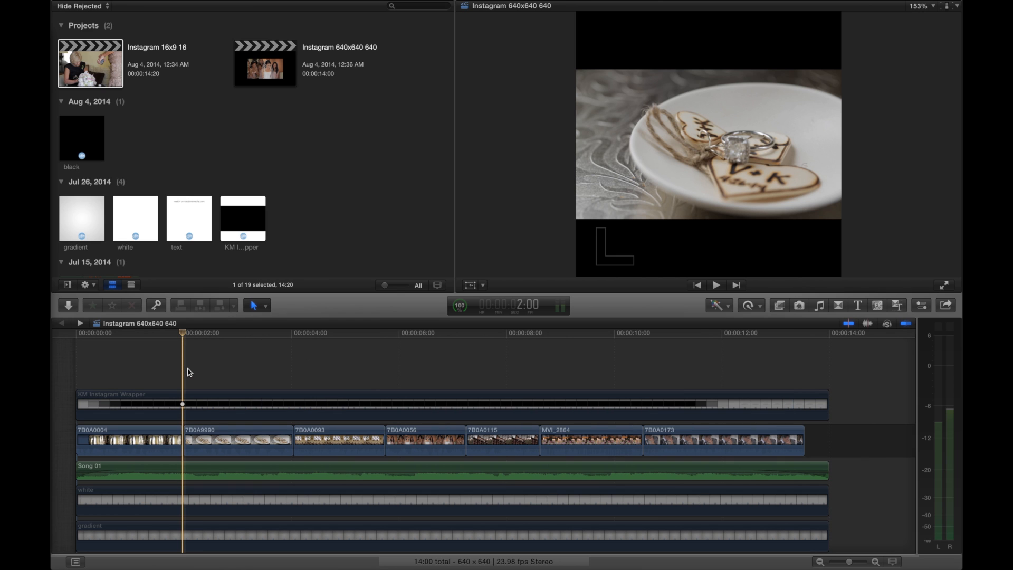
{"action": "left_click", "coordinate": [333, 203]}
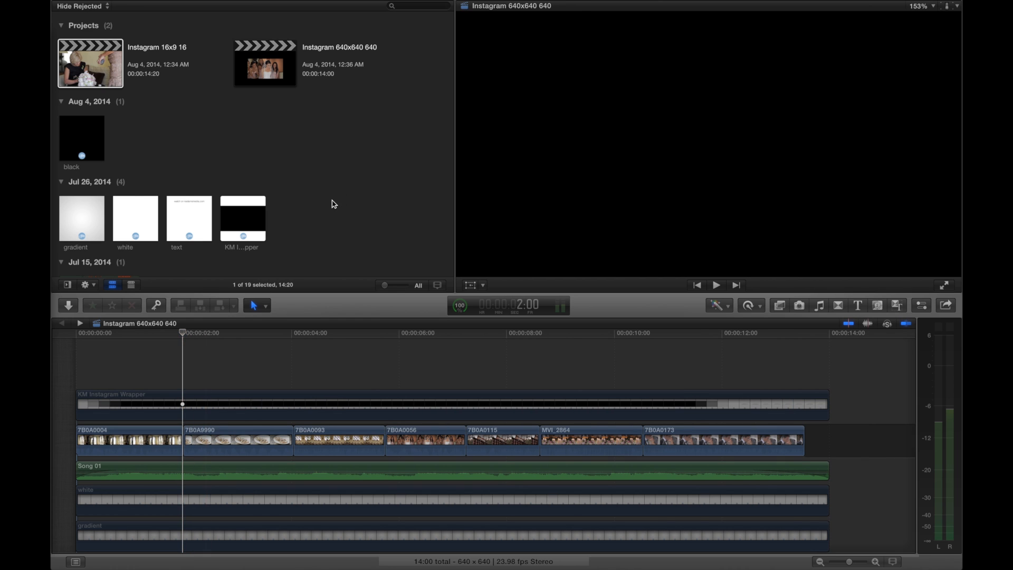
{"action": "key", "text": "super+n"}
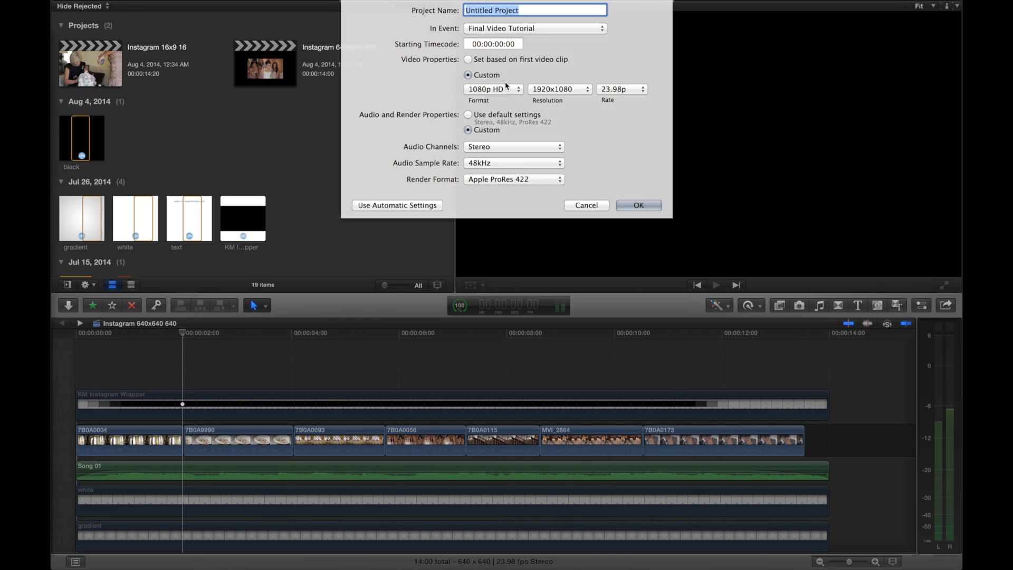
{"action": "left_click", "coordinate": [494, 89]}
{"action": "left_click", "coordinate": [483, 178]}
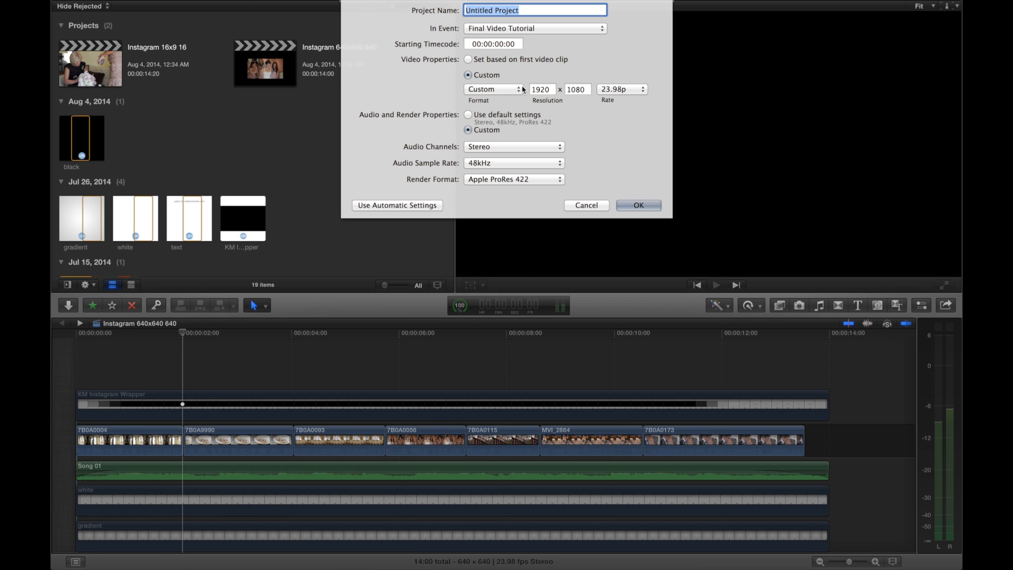
{"action": "left_click", "coordinate": [586, 205]}
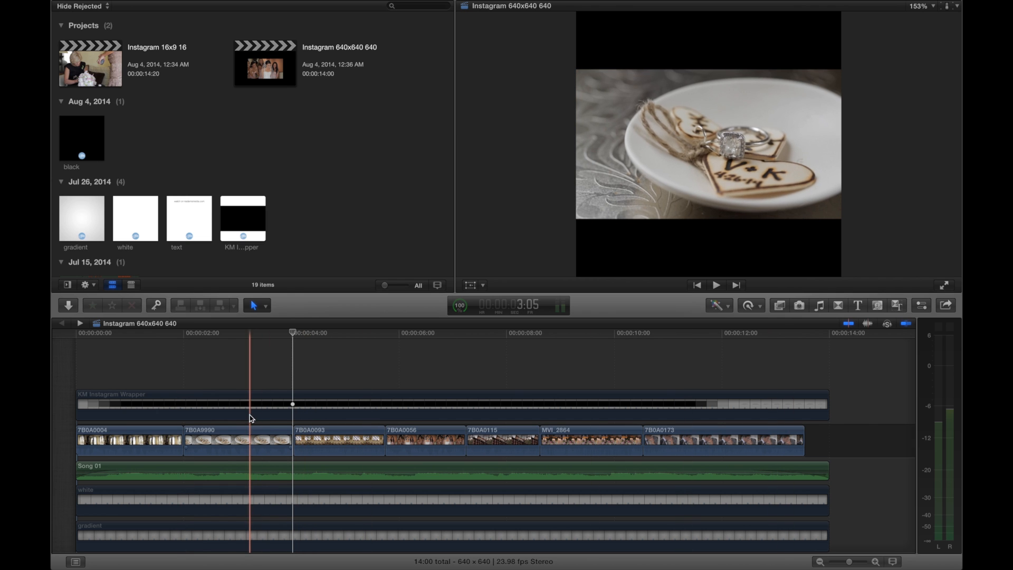
Enable the white background clip beneath Song 01 and preview the timeline from the start
{"action": "scroll", "coordinate": [214, 481], "scroll_direction": "down", "scroll_amount": 1}
{"action": "left_click", "coordinate": [215, 490]}
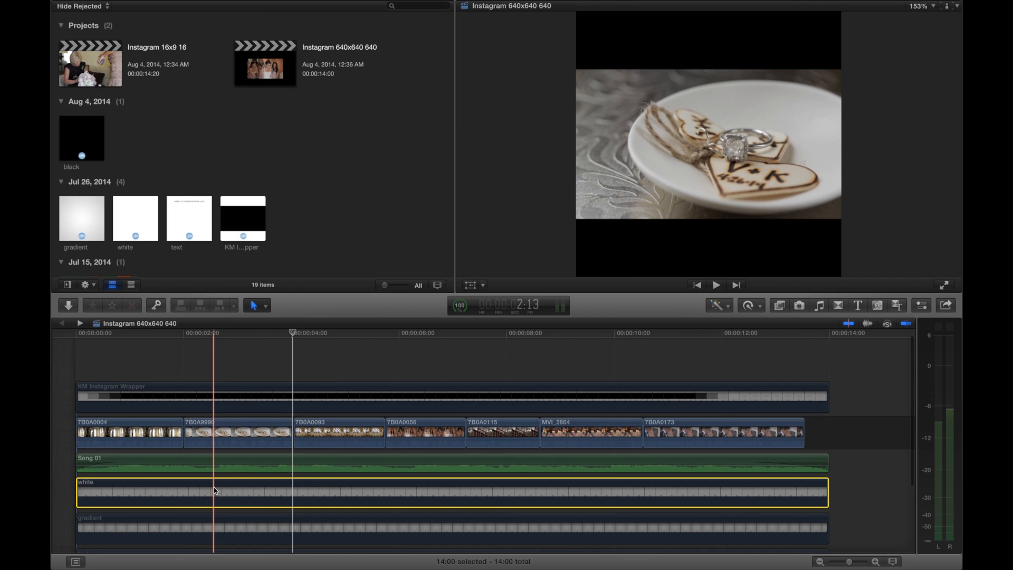
{"action": "key", "text": "v"}
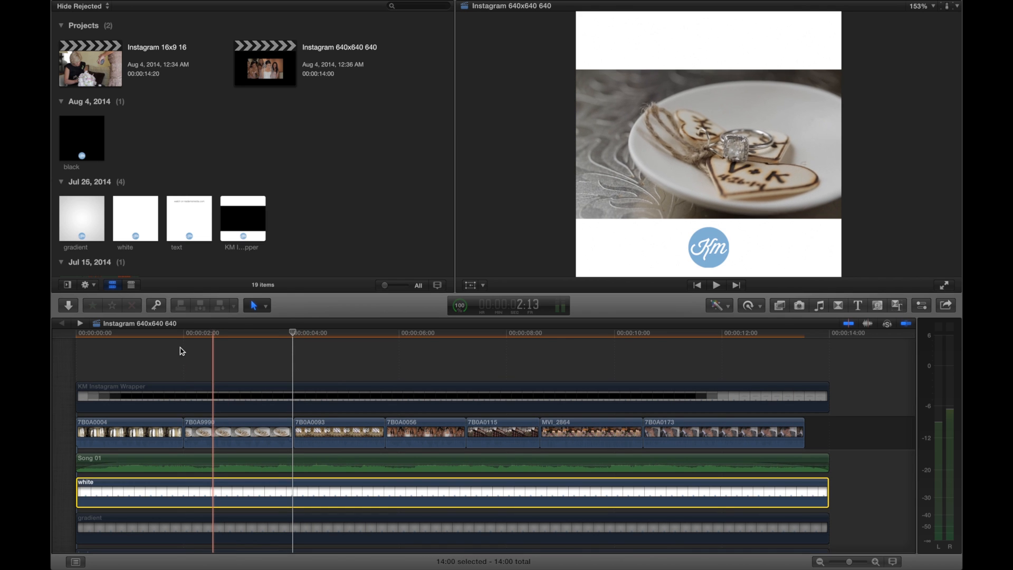
{"action": "left_click", "coordinate": [79, 348]}
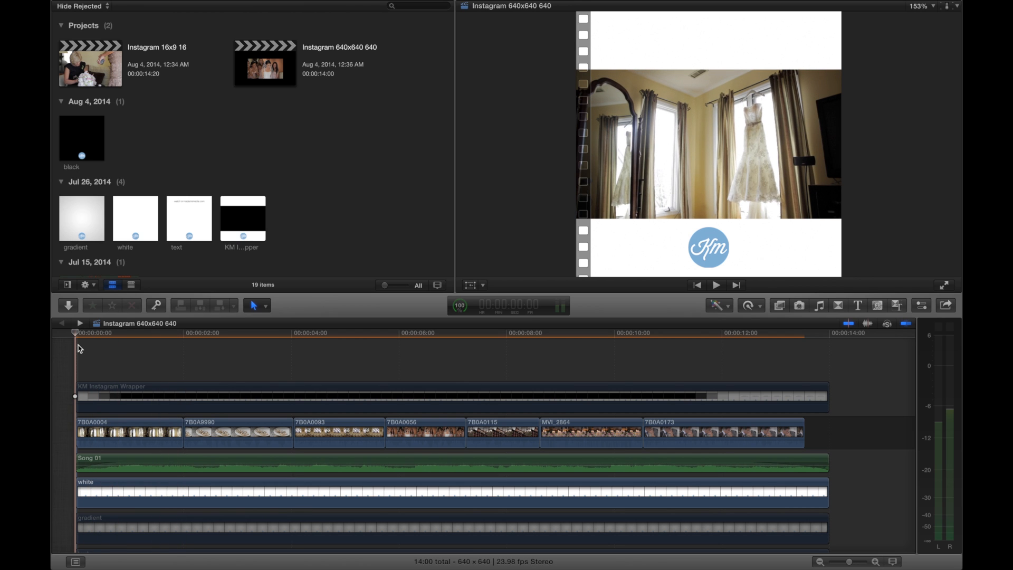
{"action": "key", "text": "space"}
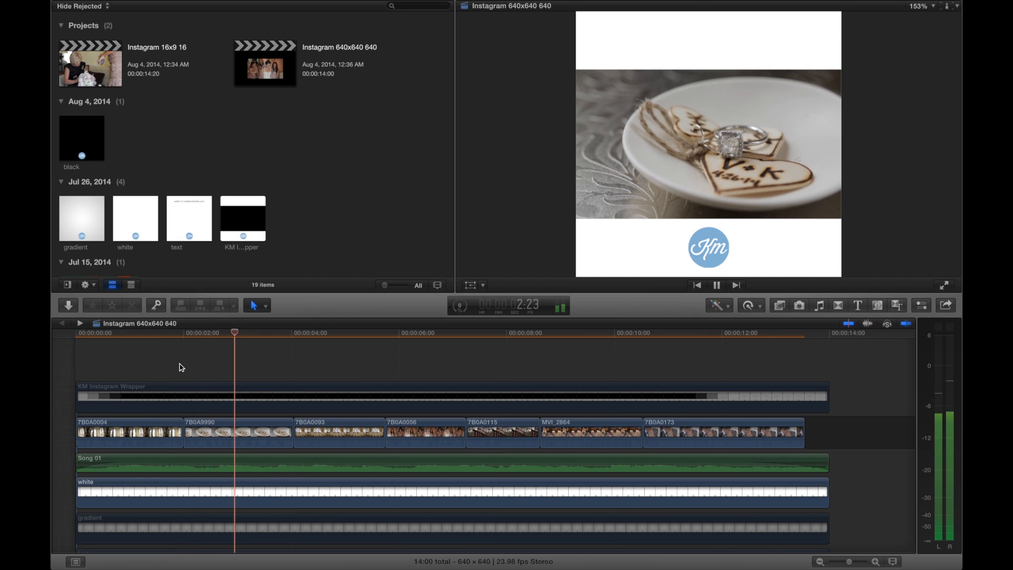
{"action": "key", "text": "space"}
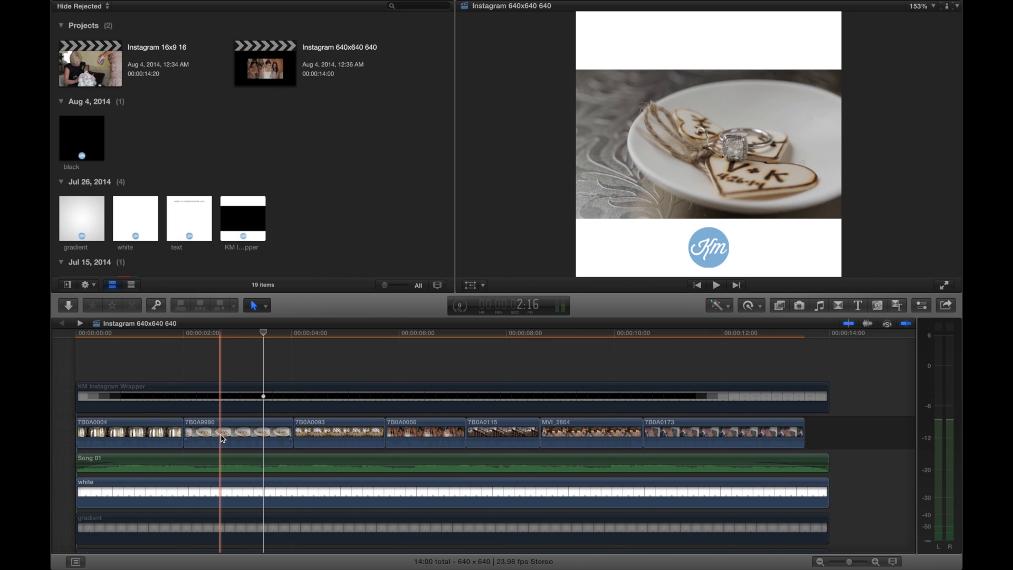
Disable the white background clip and enable the gradient clip in its place
{"action": "left_click", "coordinate": [220, 493]}
{"action": "key", "text": "v"}
{"action": "left_click", "coordinate": [219, 527]}
{"action": "key", "text": "v"}
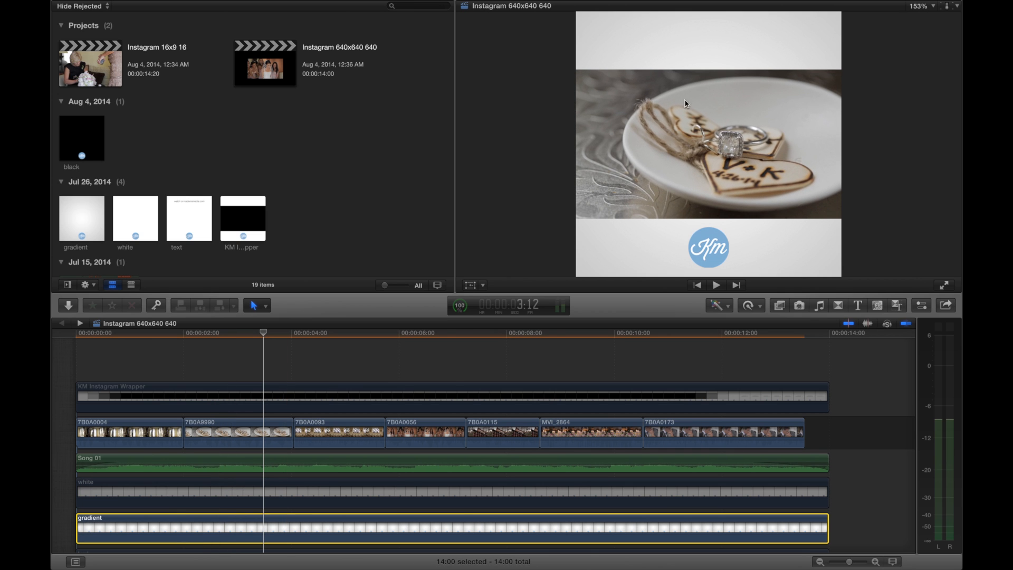
Disable the gradient background clip and enable the text clip below it
{"action": "scroll", "coordinate": [248, 434], "scroll_direction": "down", "scroll_amount": 3}
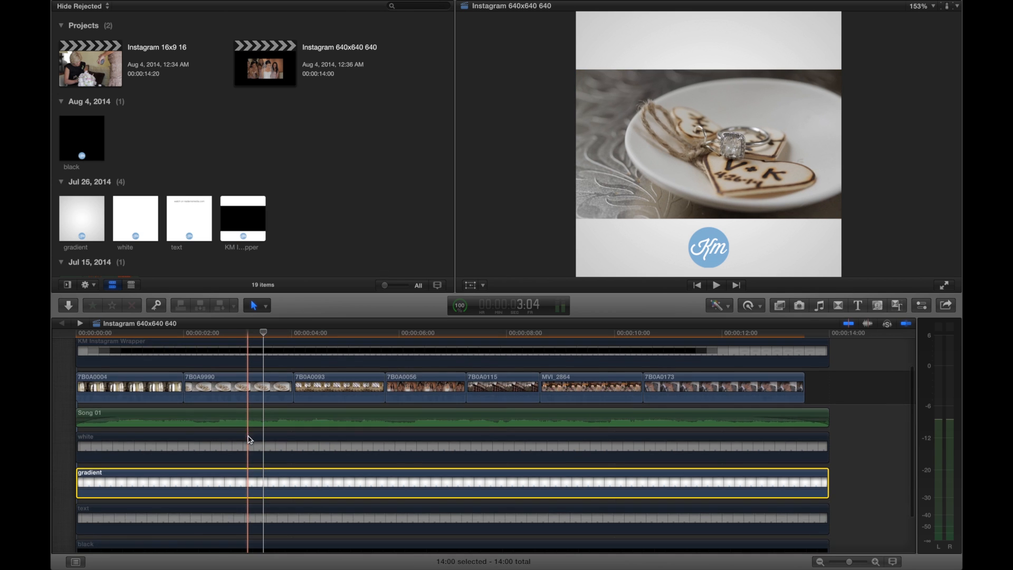
{"action": "key", "text": "v"}
{"action": "left_click", "coordinate": [257, 508]}
{"action": "key", "text": "v"}
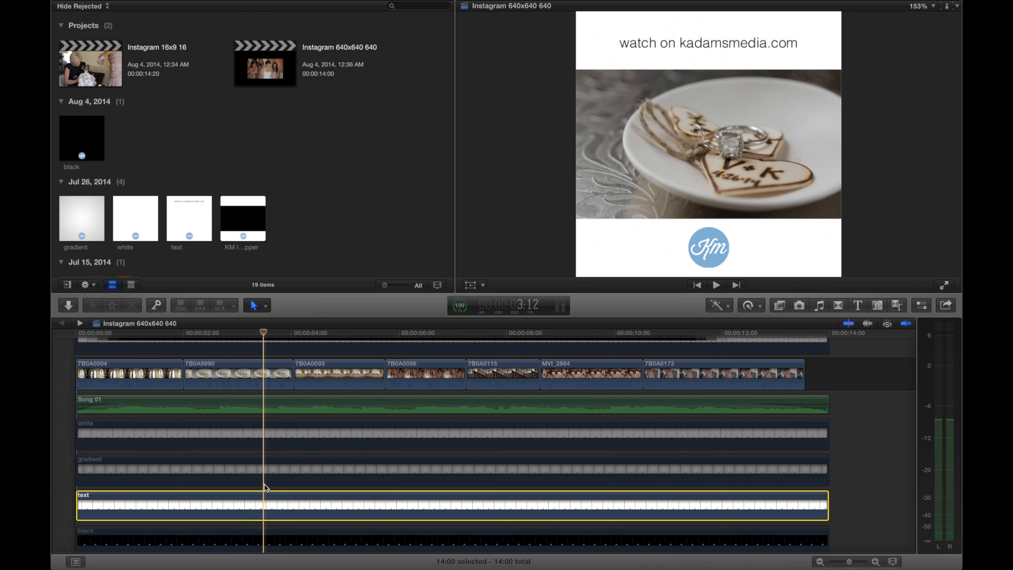
Disable the text clip and briefly show the black background clip by enabling and disabling it
{"action": "key", "text": "v"}
{"action": "left_click", "coordinate": [262, 540]}
{"action": "key", "text": "v"}
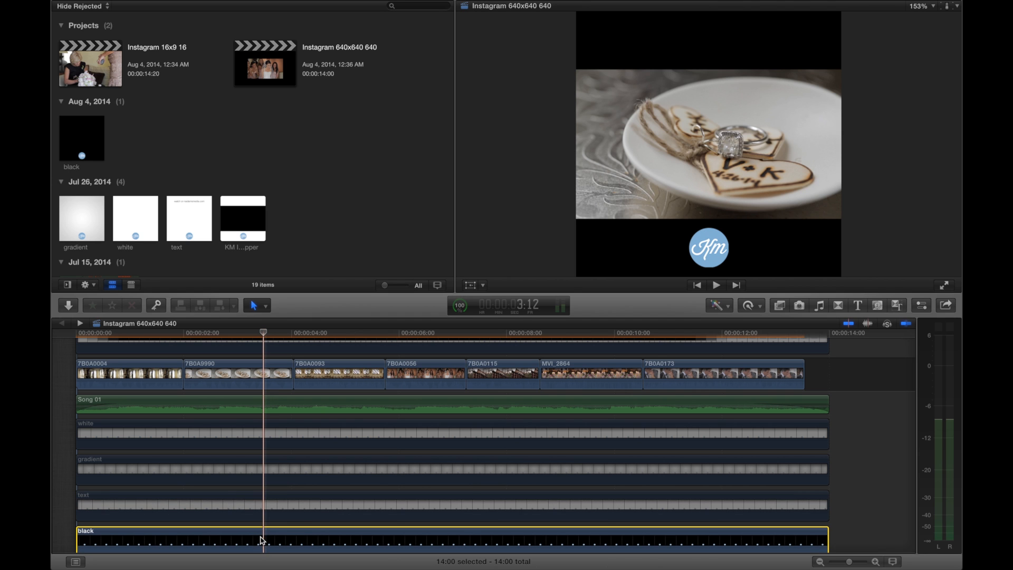
{"action": "key", "text": "v"}
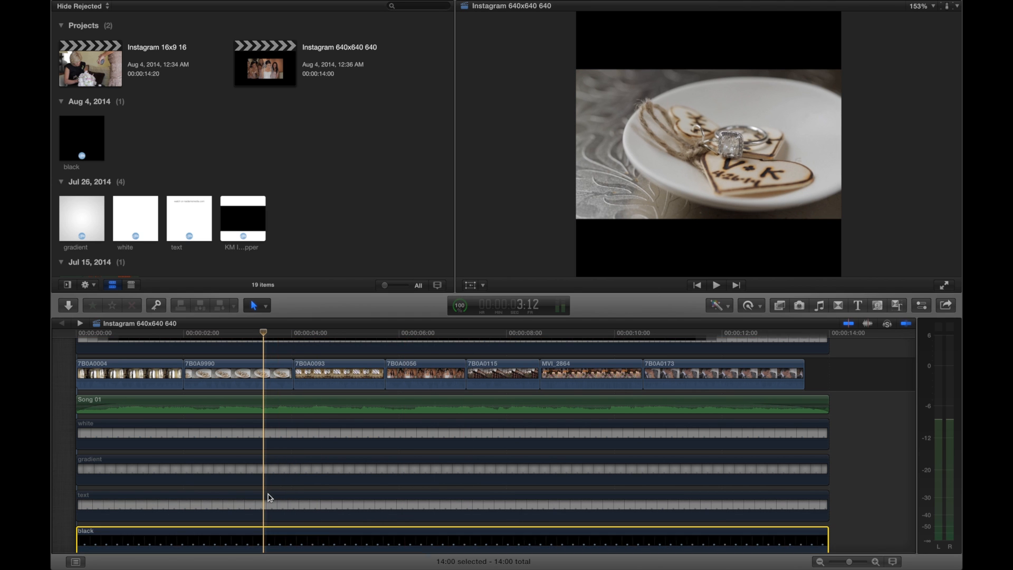
Enable the KM Instagram Wrapper clip above the photo clips and play the timeline from the start
{"action": "scroll", "coordinate": [266, 469], "scroll_direction": "up", "scroll_amount": 3}
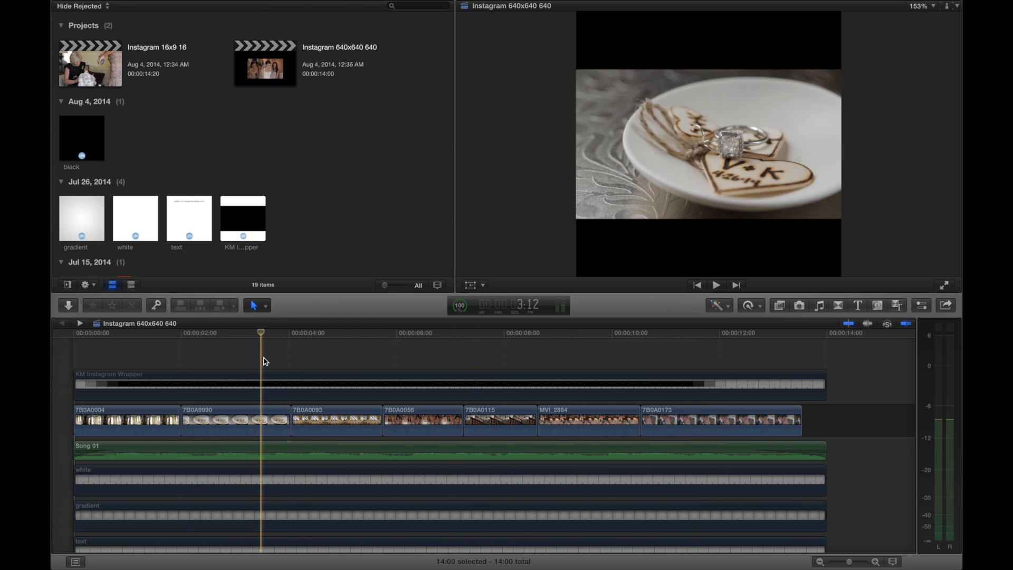
{"action": "left_click", "coordinate": [264, 380]}
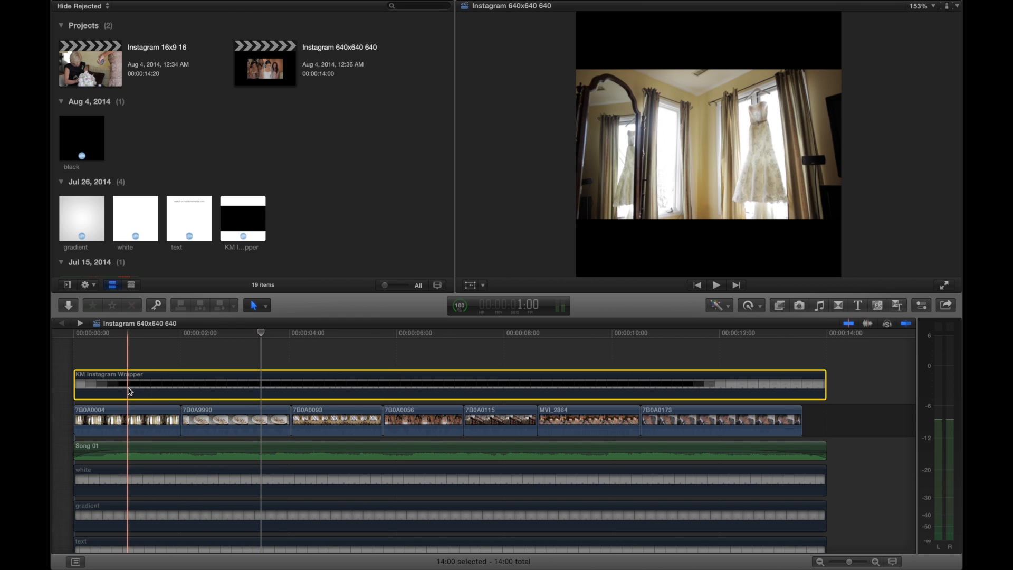
{"action": "key", "text": "v"}
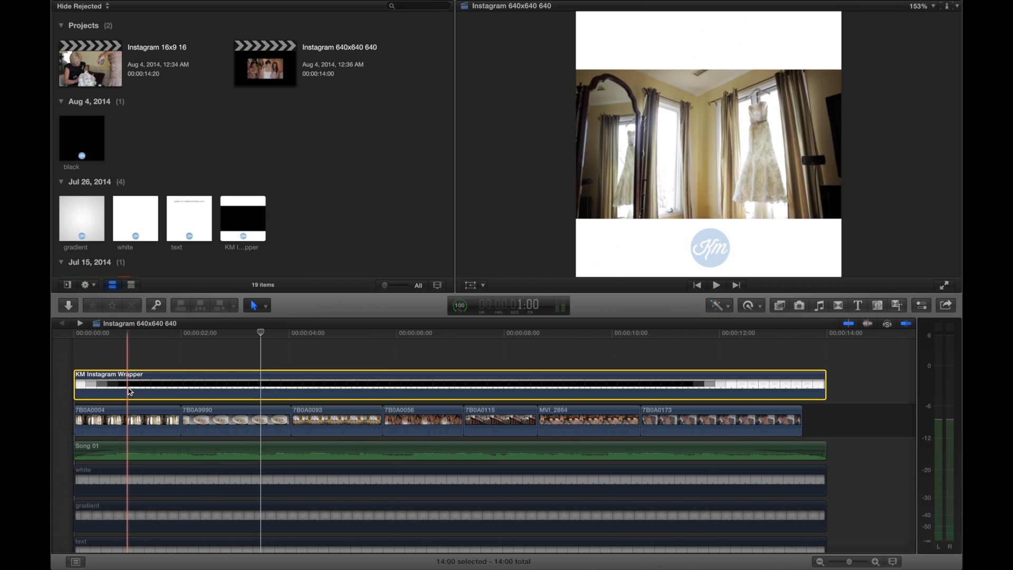
{"action": "left_click", "coordinate": [77, 354]}
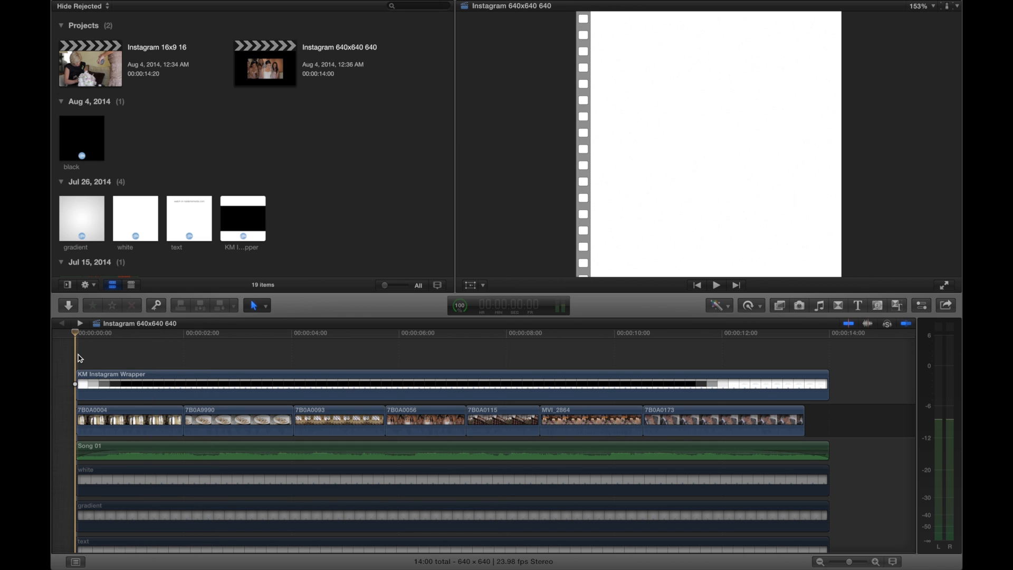
{"action": "key", "text": "space"}
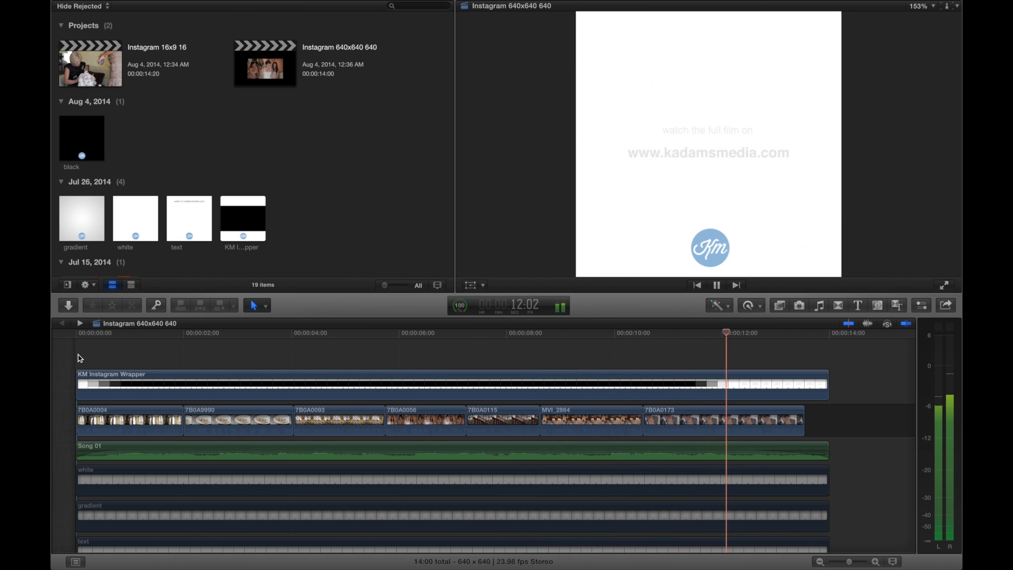
{"action": "key", "text": "space"}
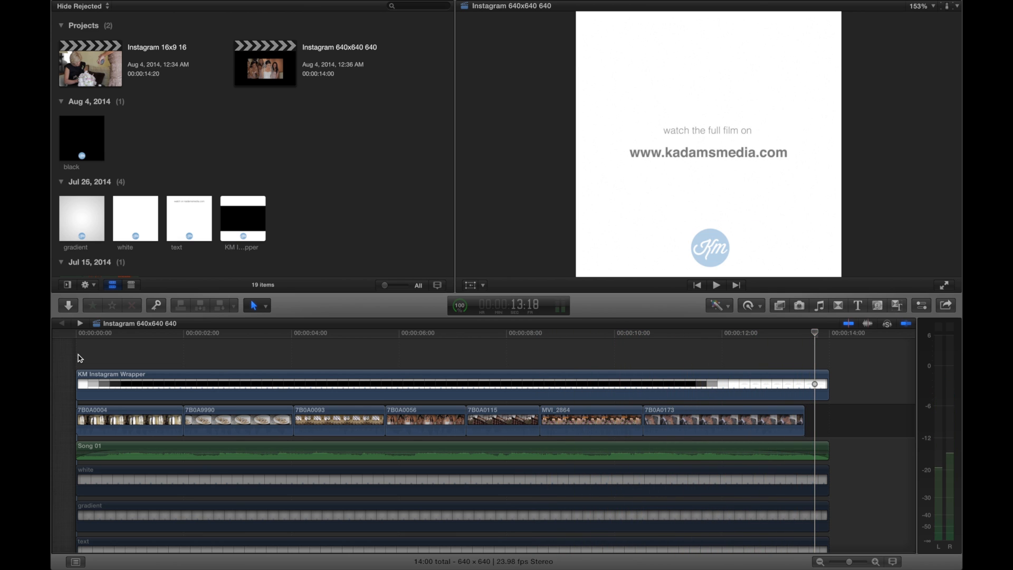
{"action": "key", "text": "space"}
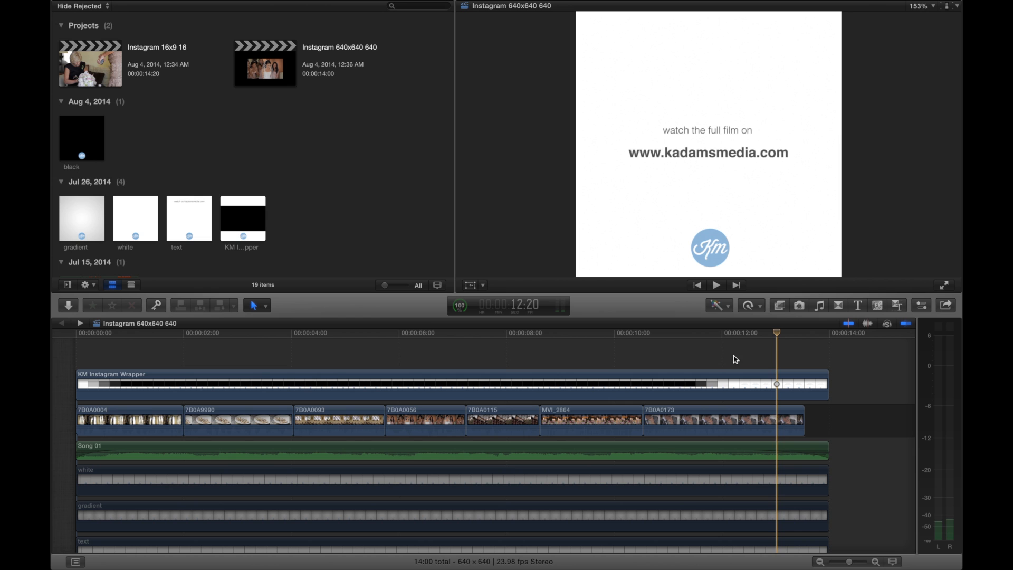
Set up a Master File export of the project with the Video and Audio format and the H.264 video codec
{"action": "left_click", "coordinate": [104, 353]}
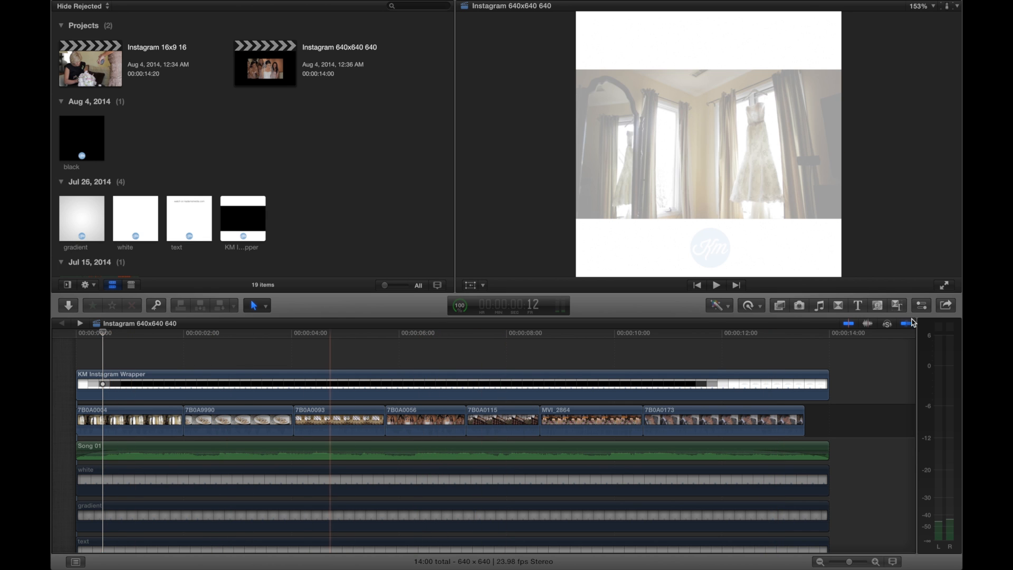
{"action": "left_click", "coordinate": [938, 307]}
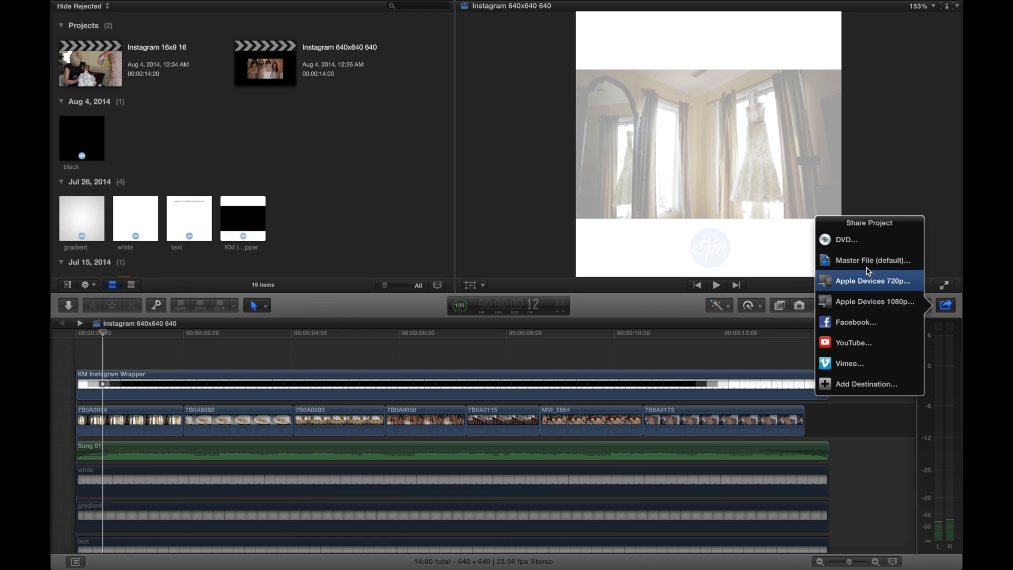
{"action": "left_click", "coordinate": [849, 260]}
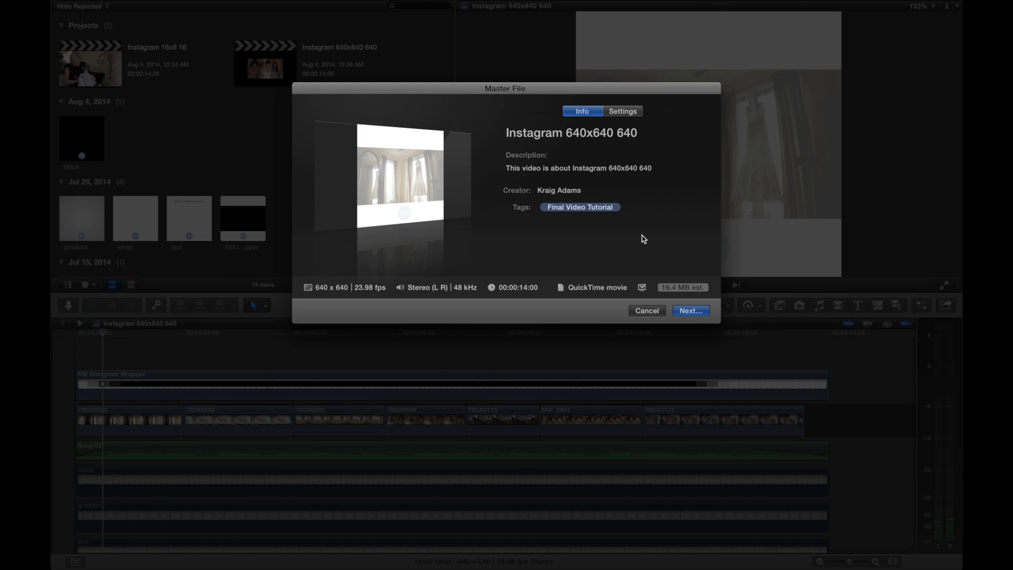
{"action": "left_click", "coordinate": [631, 112]}
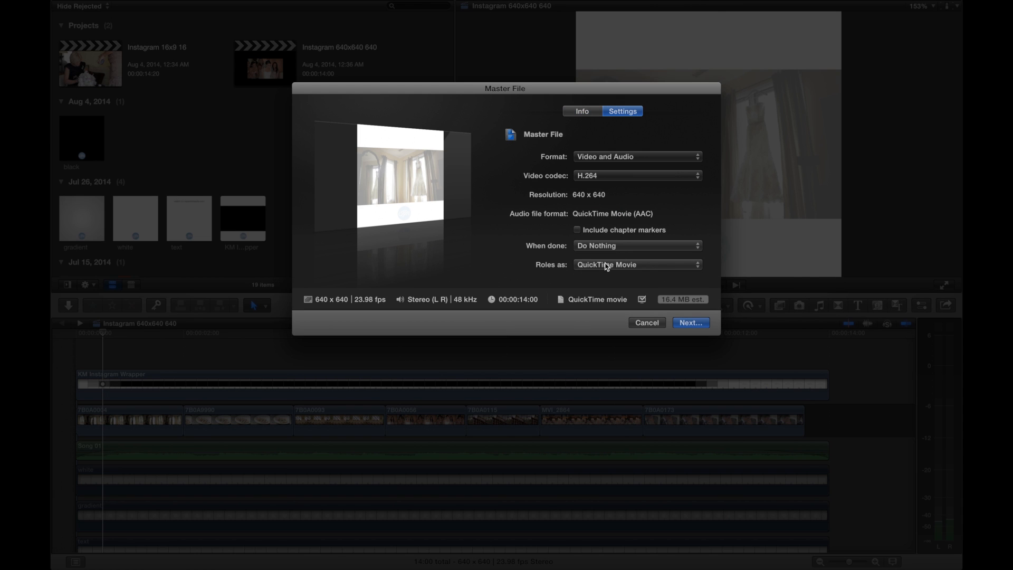
{"action": "left_click", "coordinate": [600, 160]}
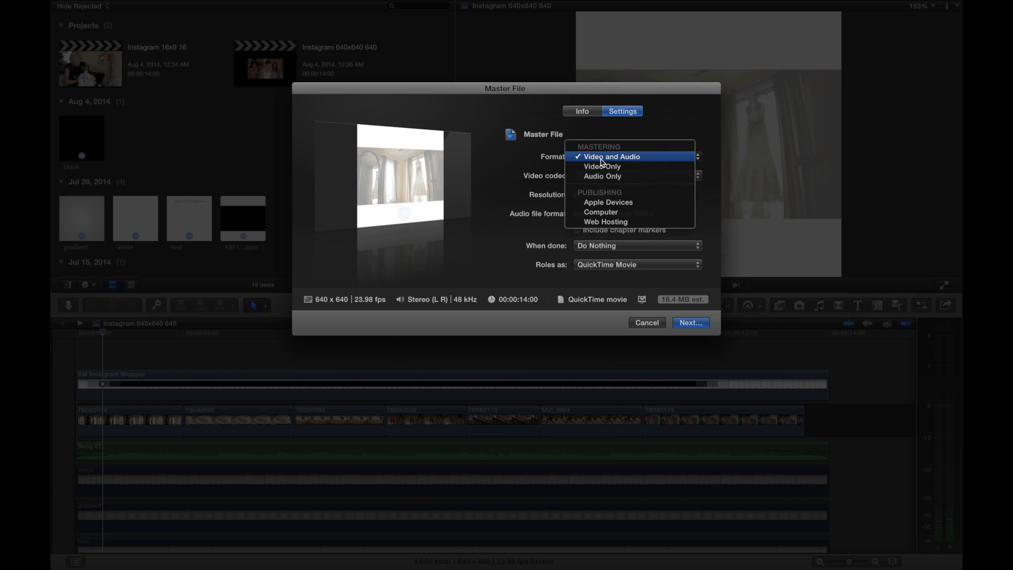
{"action": "left_click", "coordinate": [629, 158]}
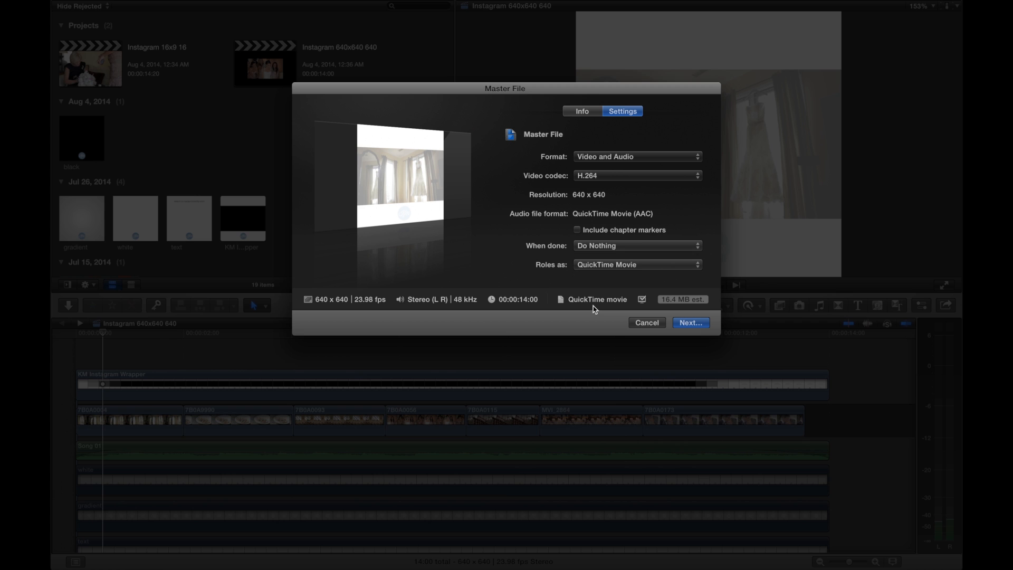
{"action": "left_click", "coordinate": [598, 178]}
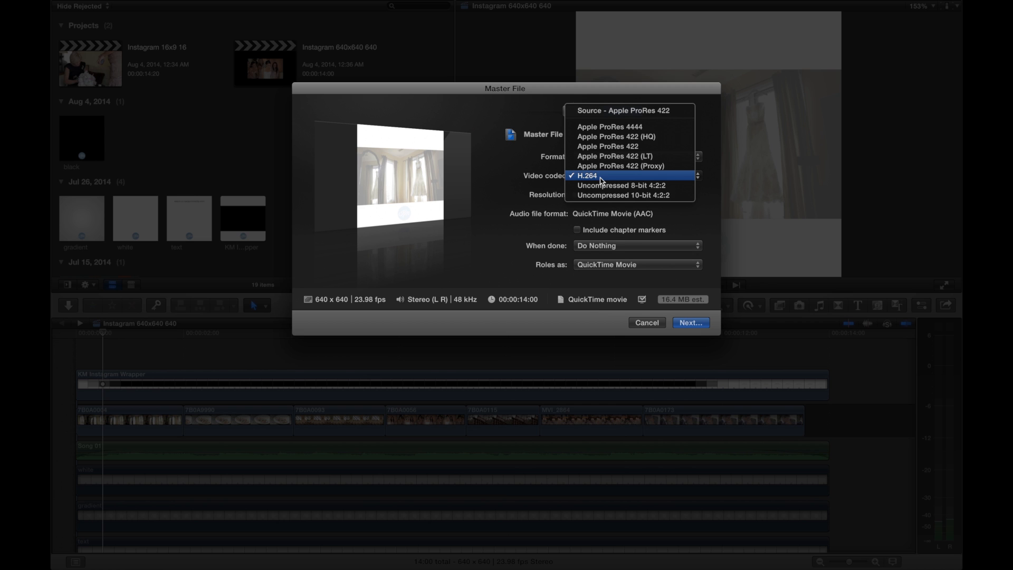
{"action": "left_click", "coordinate": [600, 179]}
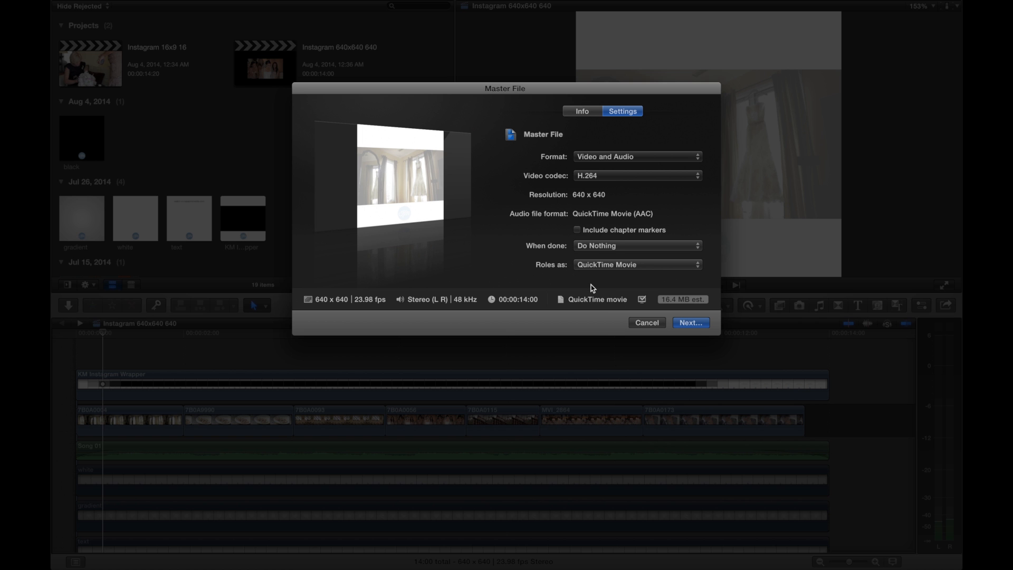
Switch to the desktop and select the TEST.mp4 and Test 02.mov files together
{"action": "key", "text": "ctrl+Left"}
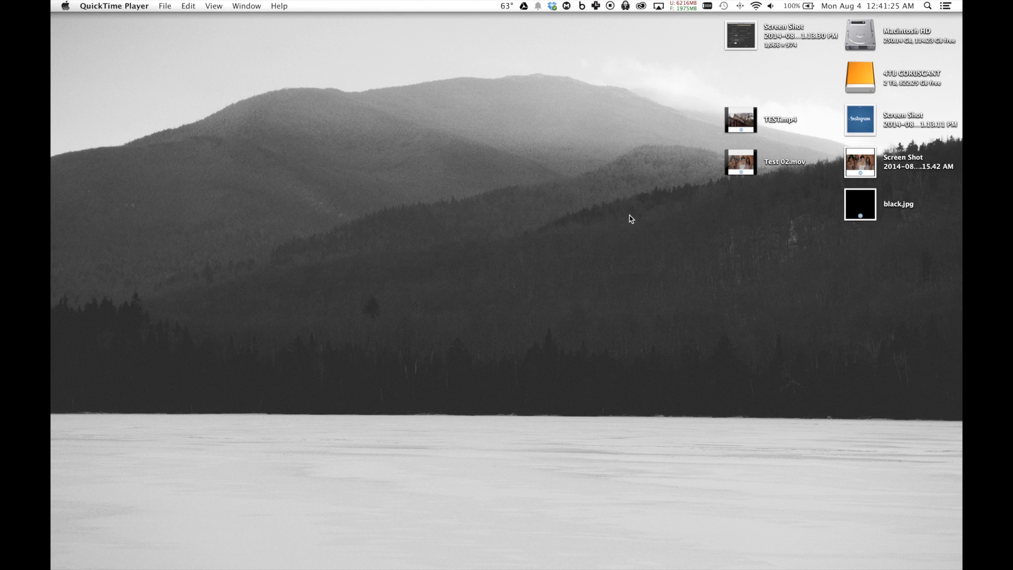
{"action": "left_click_drag", "start_coordinate": [701, 198], "coordinate": [739, 127]}
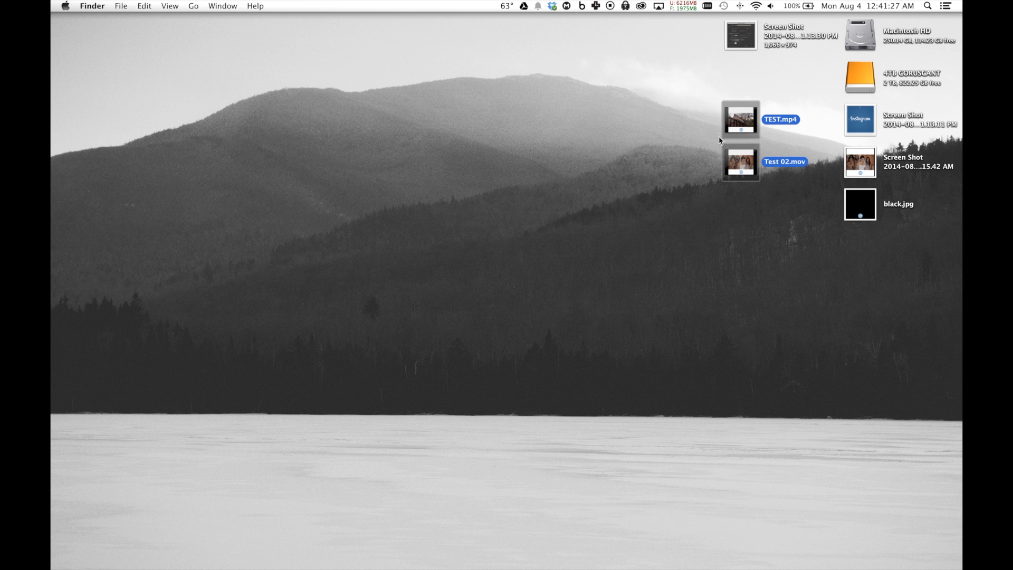
Compare the file information of Test 02.mov and TEST.mp4, including size, dimensions and codecs, and close an info window
{"action": "key", "text": "super+i"}
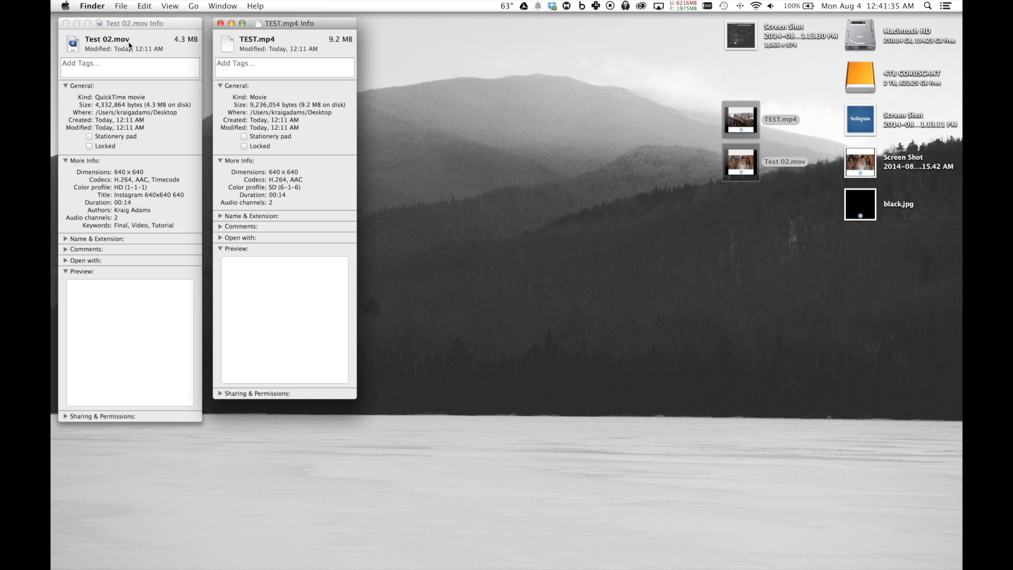
{"action": "left_click", "coordinate": [174, 25]}
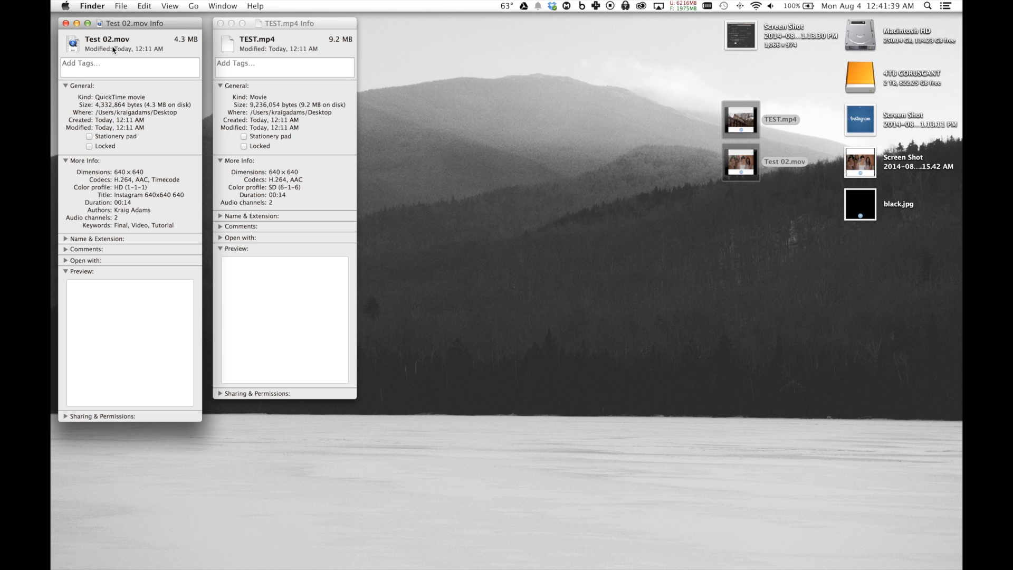
{"action": "key", "text": "super+w"}
Browse from the Desktop folder to the Dropbox folder to check the uploaded video files, and close the window
{"action": "left_click_drag", "start_coordinate": [685, 219], "coordinate": [736, 123]}
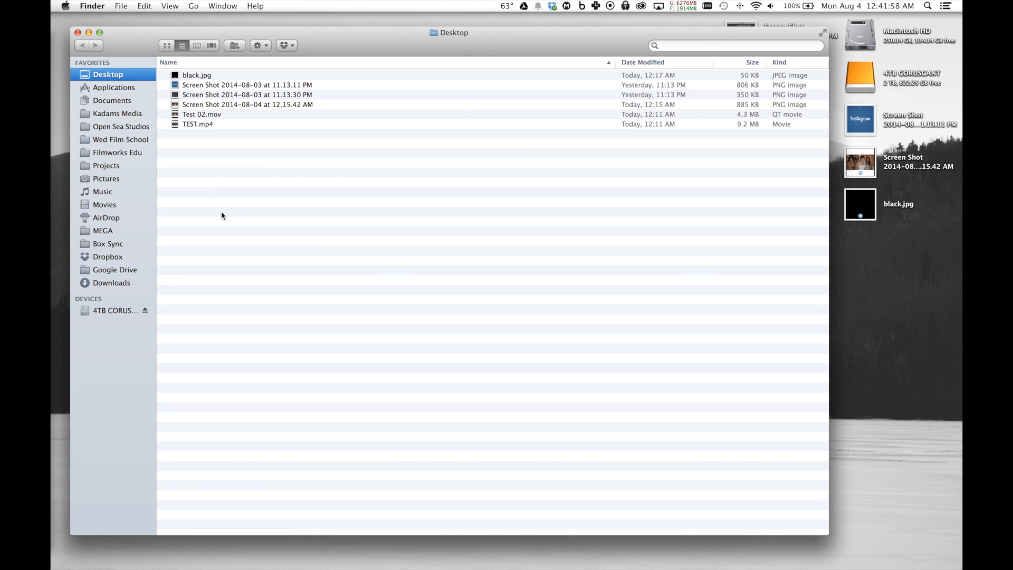
{"action": "left_click", "coordinate": [109, 258]}
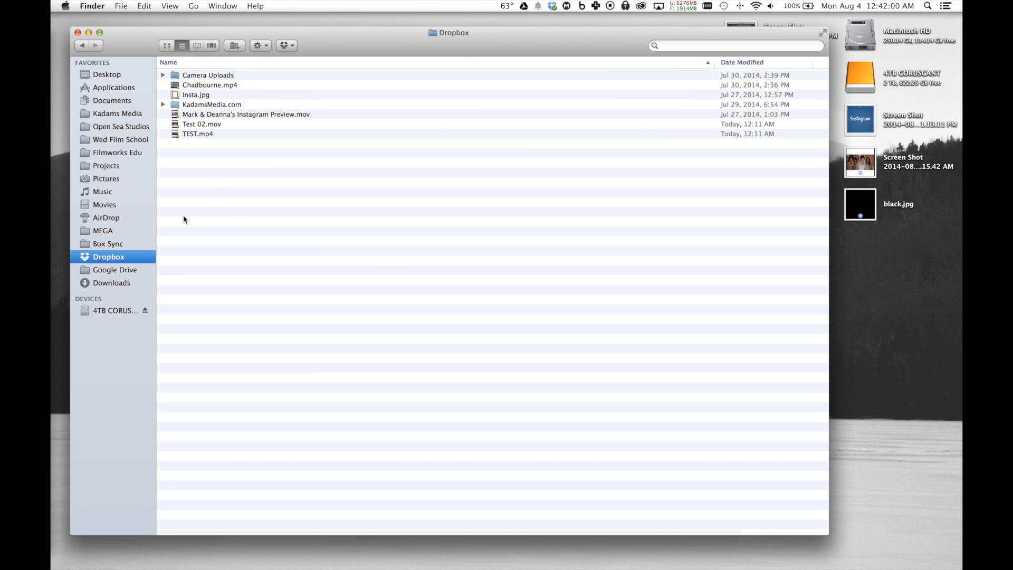
{"action": "left_click", "coordinate": [78, 33]}
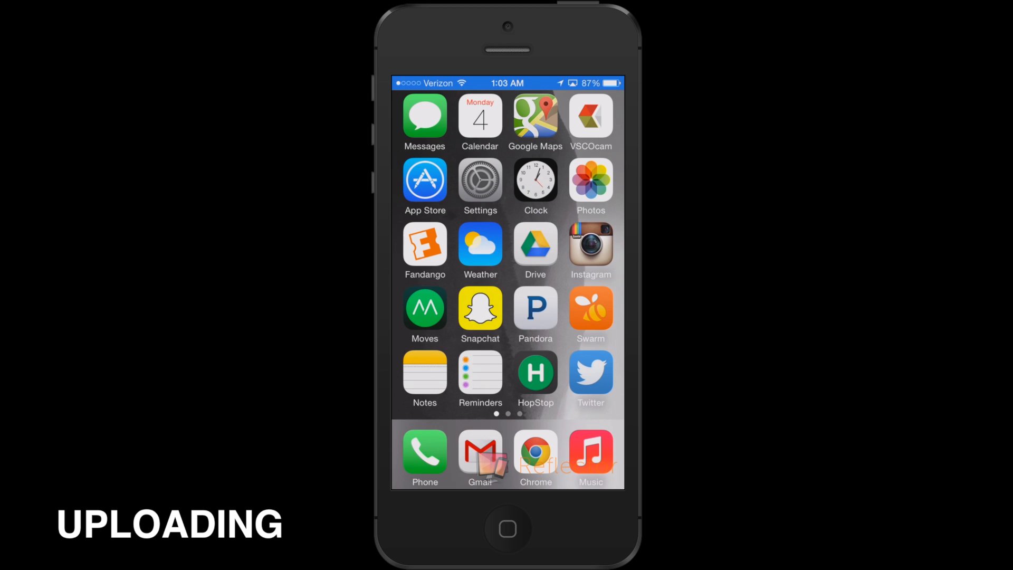
On the phone, open the Dropbox app from the last page of the Extras folder
{"action": "scroll", "coordinate": [507, 253], "scroll_direction": "right", "scroll_amount": 4}
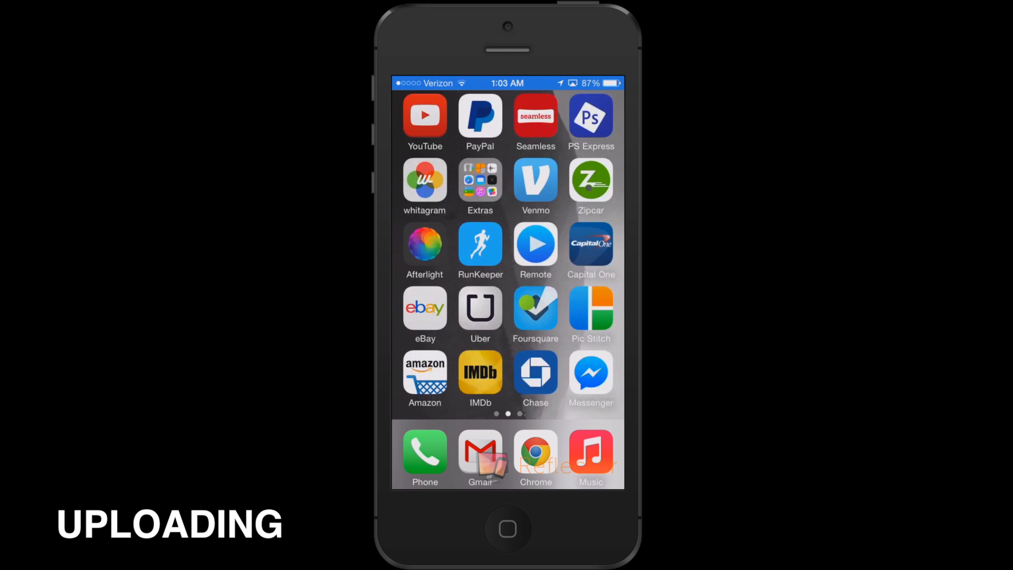
{"action": "left_click", "coordinate": [480, 180]}
{"action": "scroll", "coordinate": [507, 282], "scroll_direction": "right", "scroll_amount": 4}
{"action": "scroll", "coordinate": [507, 282], "scroll_direction": "right", "scroll_amount": 10}
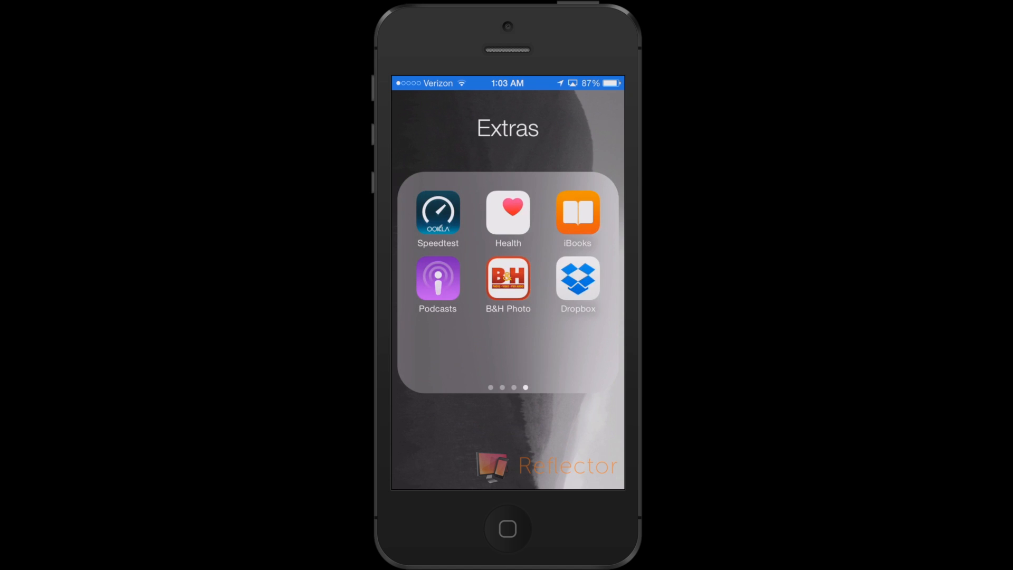
{"action": "left_click", "coordinate": [576, 278]}
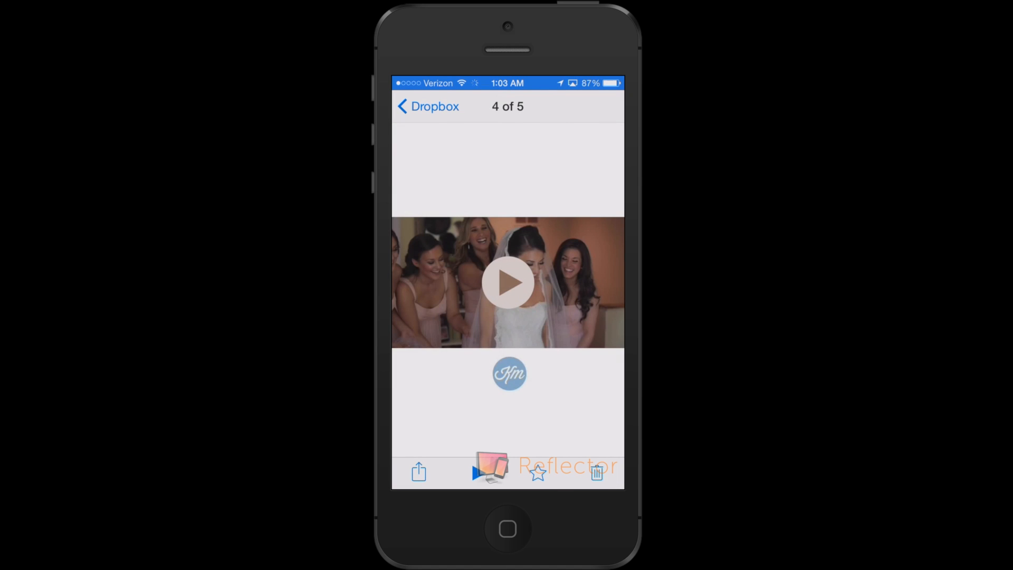
Save the branded wedding video from Dropbox to the phone's photo library and leave the app
{"action": "left_click", "coordinate": [419, 472]}
{"action": "left_click", "coordinate": [477, 389]}
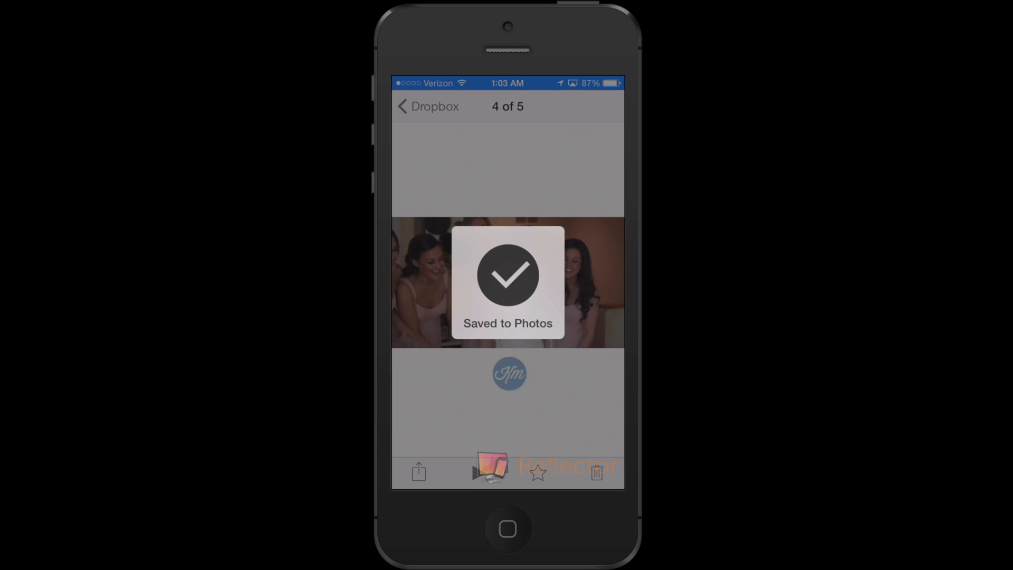
{"action": "key", "text": "Home"}
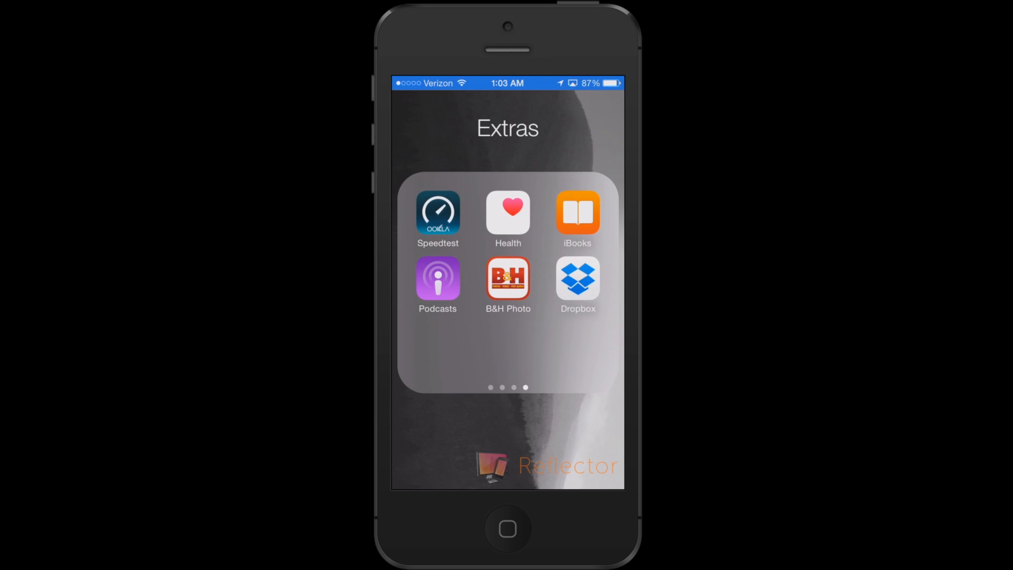
Return to the phone's first home screen, open Instagram and start a new post
{"action": "key", "text": "Home"}
{"action": "key", "text": "Home"}
{"action": "left_click", "coordinate": [590, 243]}
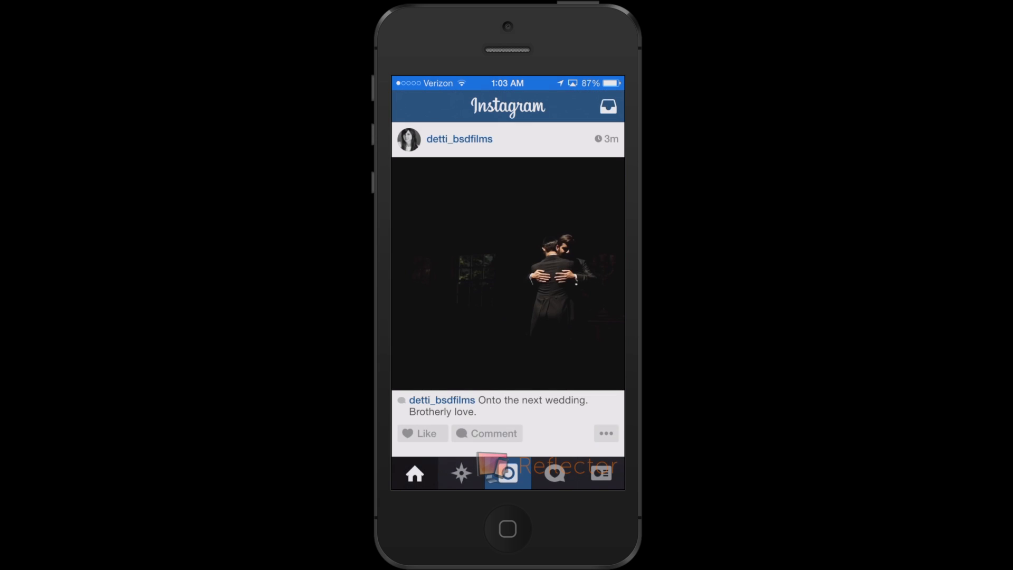
{"action": "left_click", "coordinate": [507, 473]}
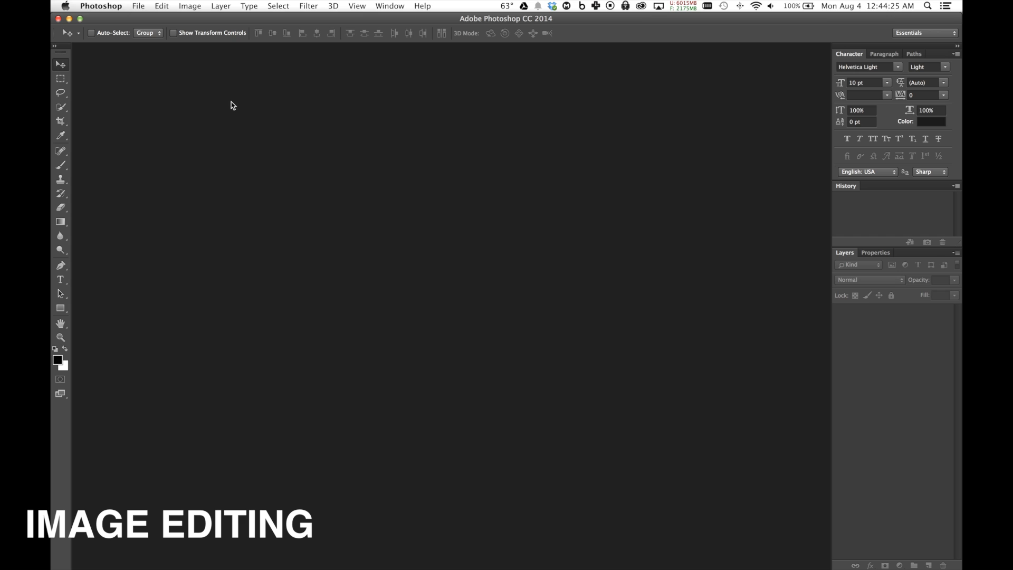
In Photoshop, create a 640 x 640 pixel, 300 pixels/inch RGB document with white background and convert the Background into a regular layer
{"action": "key", "text": "super+n"}
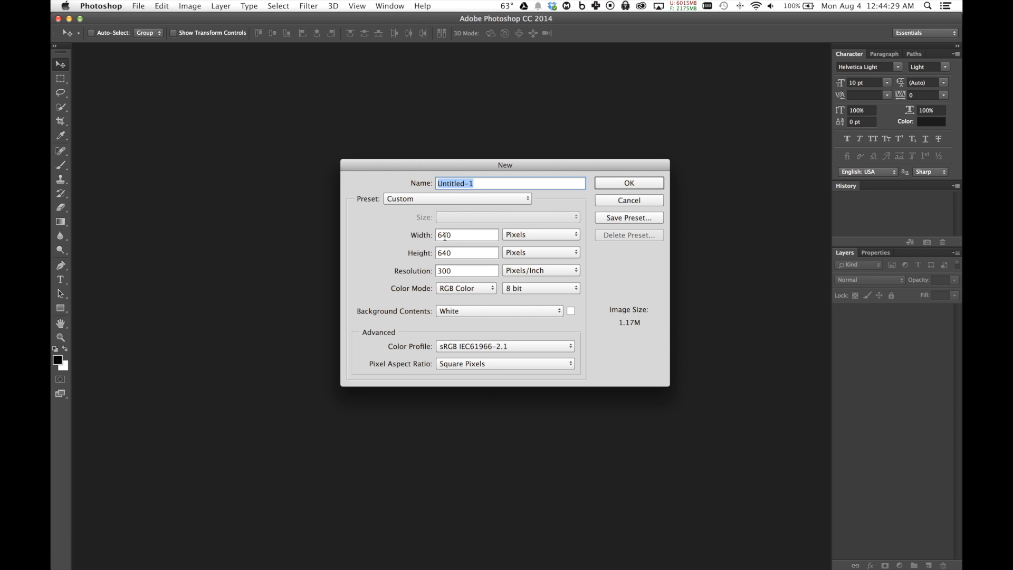
{"action": "left_click", "coordinate": [629, 182]}
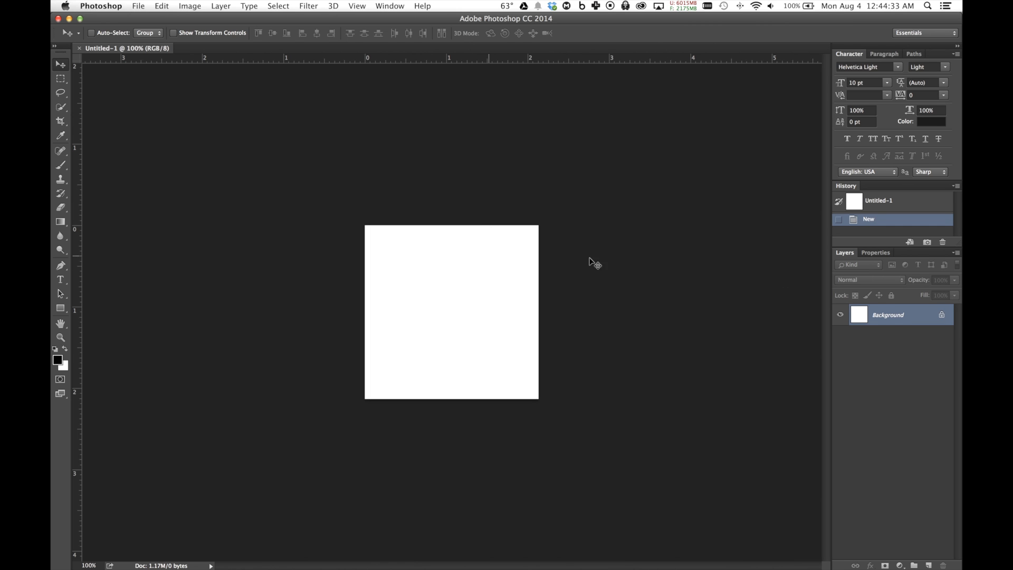
{"action": "double_click", "coordinate": [878, 313]}
{"action": "key", "text": "Escape"}
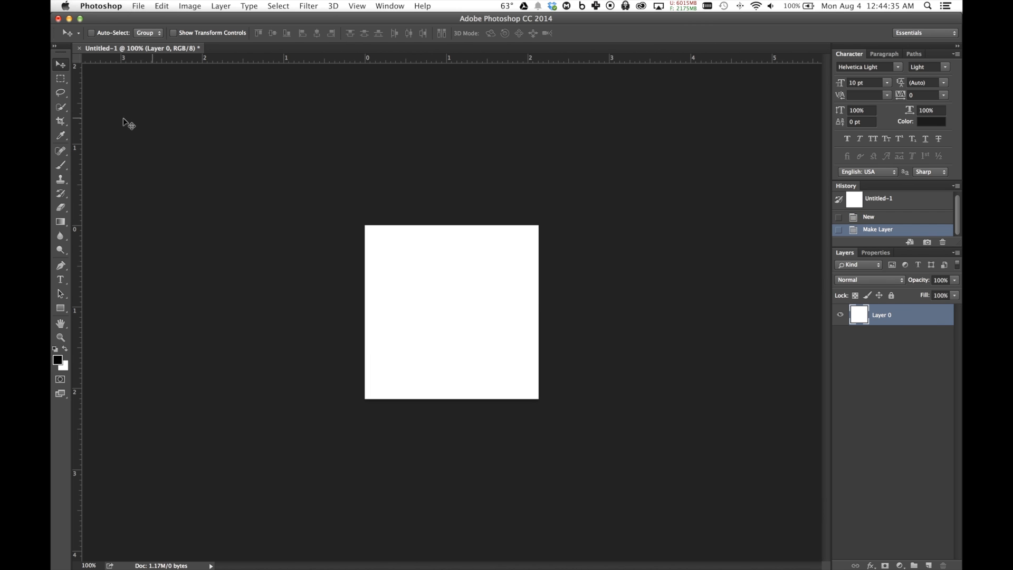
Place Screenshot 2014-08-04 at 12.15.42 AM from the desktop into the document, fitted to the canvas as a reference
{"action": "left_click", "coordinate": [65, 53]}
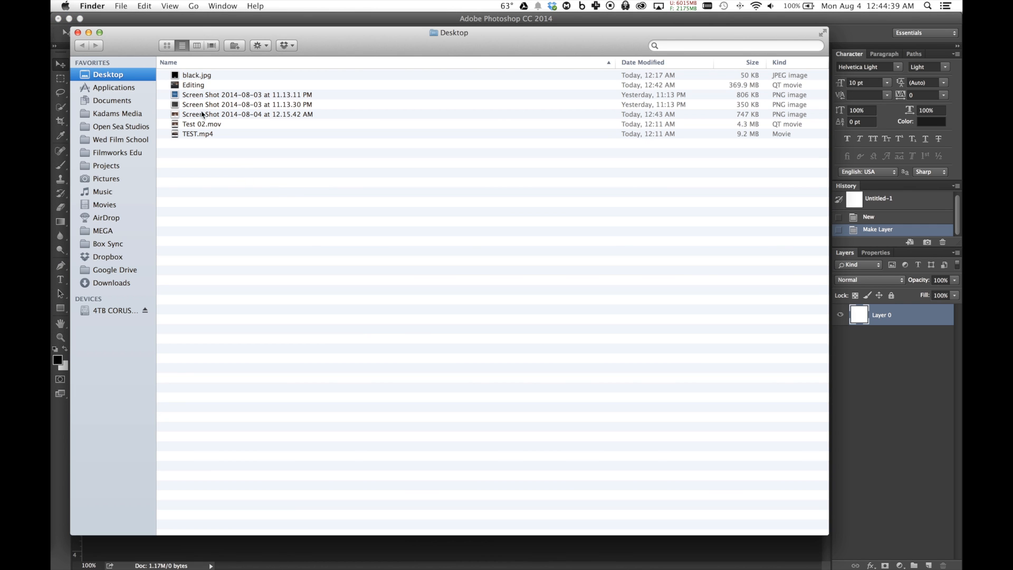
{"action": "left_click_drag", "start_coordinate": [203, 114], "coordinate": [464, 292]}
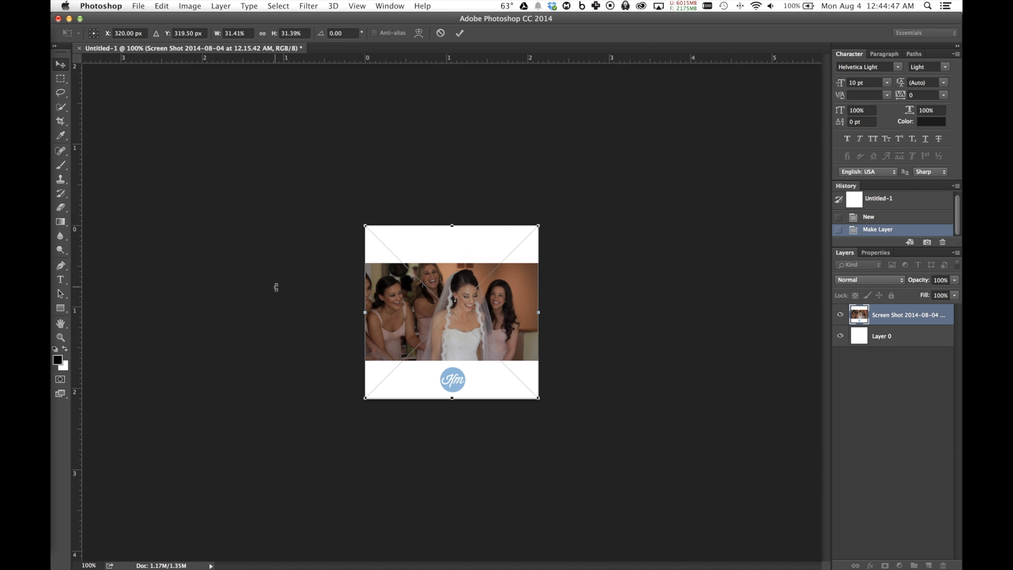
{"action": "key", "text": "Return"}
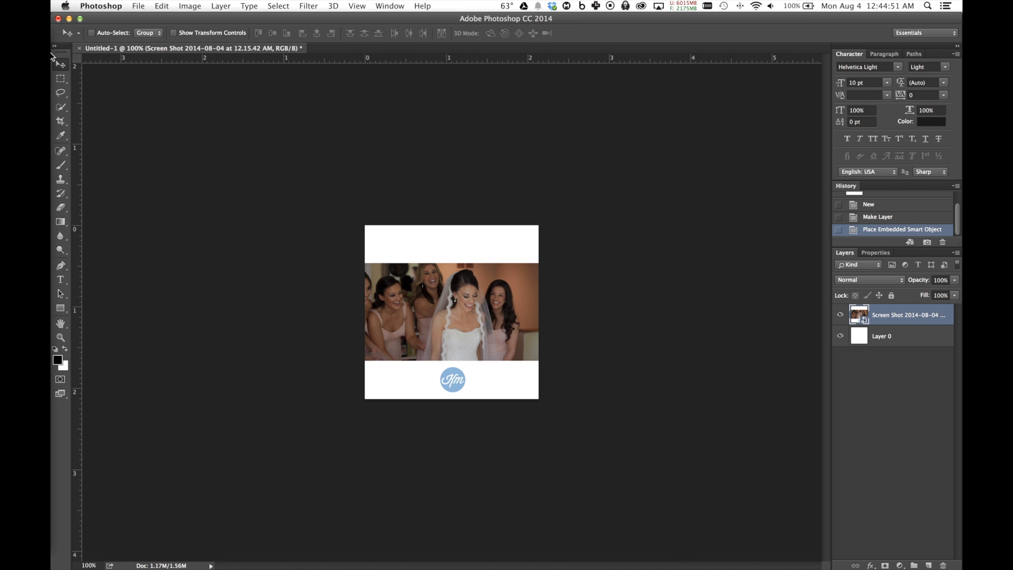
Place the KM Logo Circle image from the Kadams Media folder and scale it to about 5.37%
{"action": "left_click", "coordinate": [67, 44]}
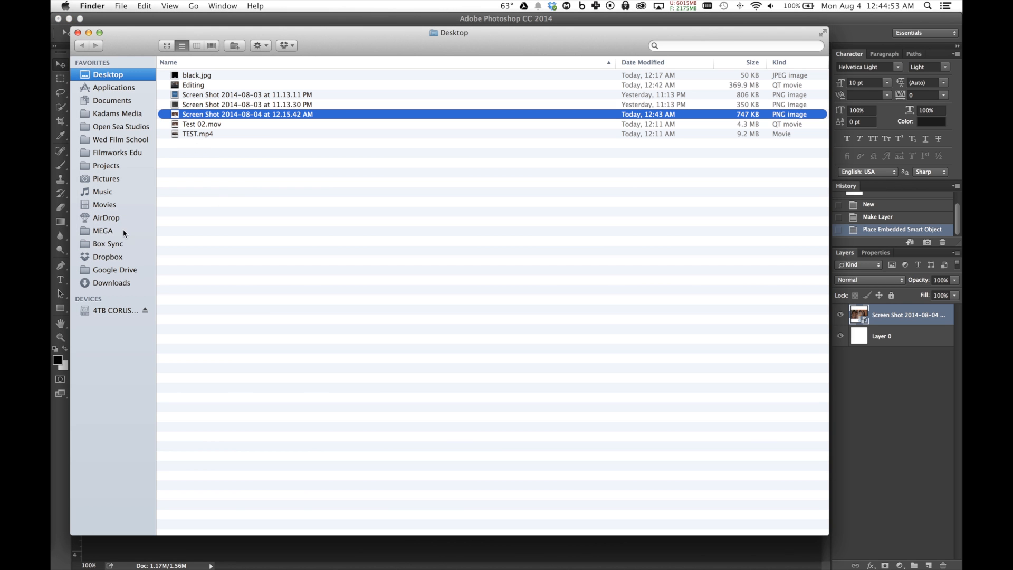
{"action": "left_click", "coordinate": [115, 115]}
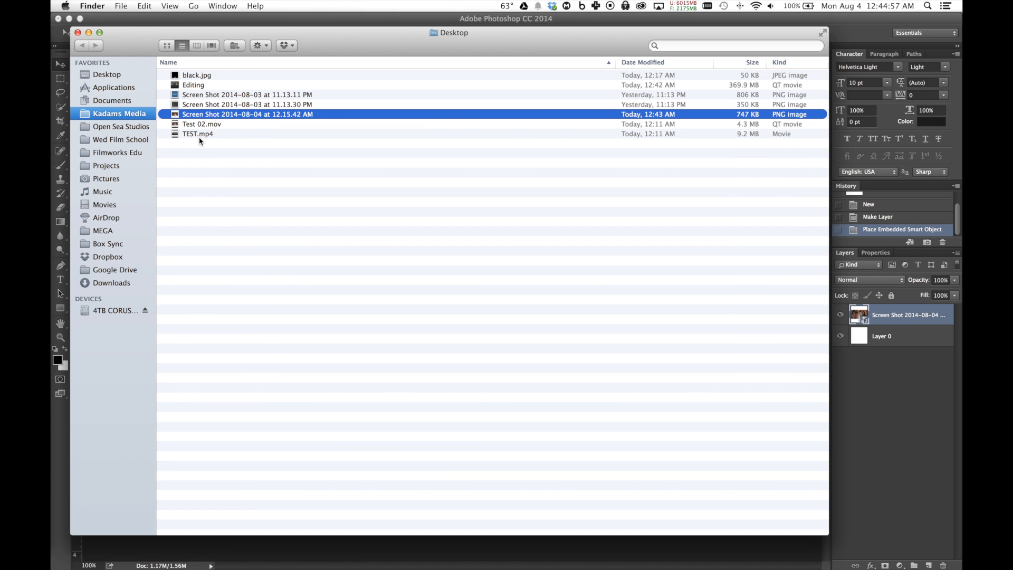
{"action": "left_click", "coordinate": [209, 342]}
{"action": "left_click_drag", "start_coordinate": [212, 330], "coordinate": [257, 552]}
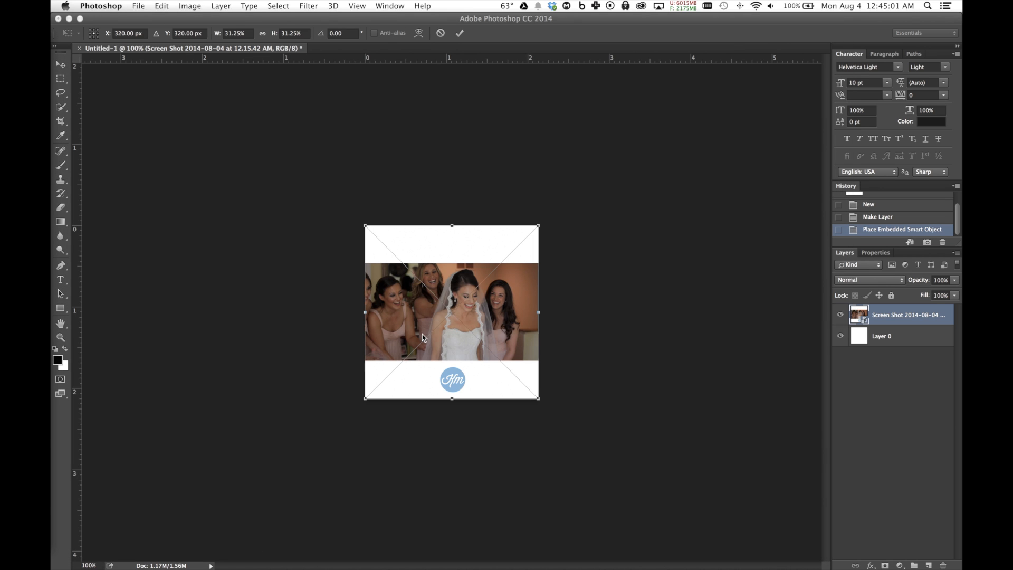
{"action": "key", "text": "Return"}
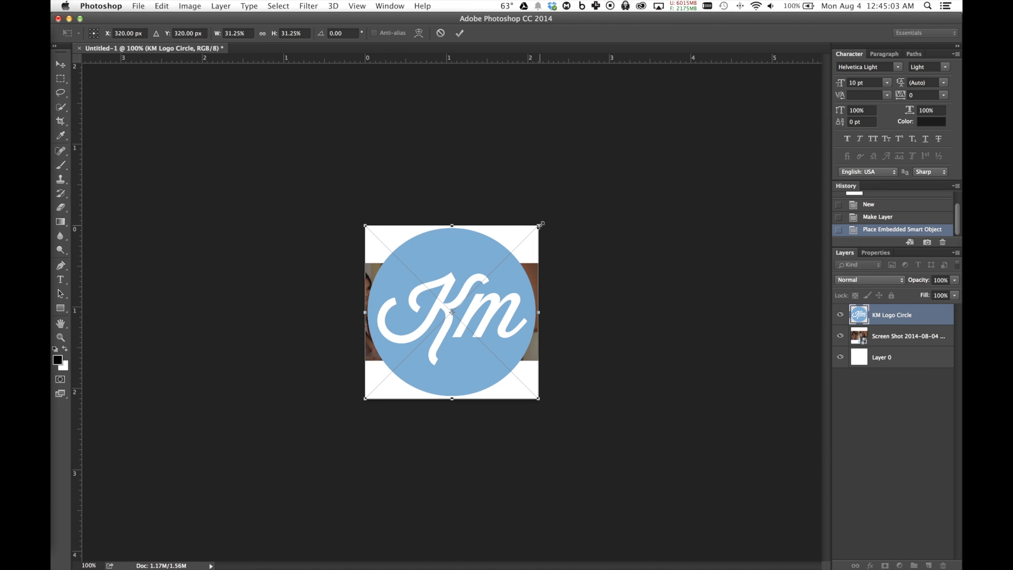
{"action": "left_click_drag", "start_coordinate": [521, 249], "coordinate": [472, 303]}
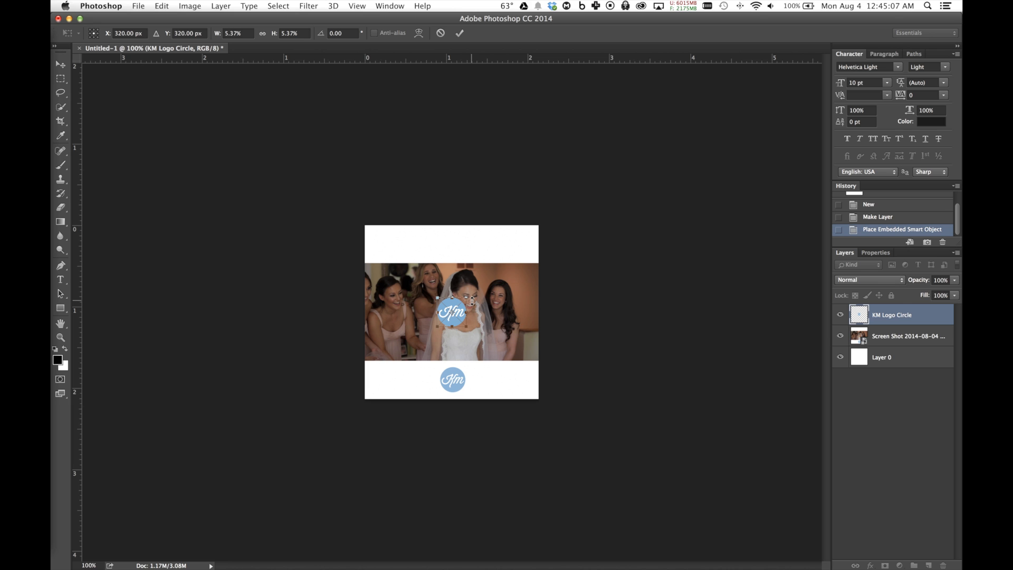
{"action": "key", "text": "Return"}
Move the KM logo down over the reference logo in the lower white band and nudge it slightly lower
{"action": "left_click_drag", "start_coordinate": [464, 318], "coordinate": [465, 381]}
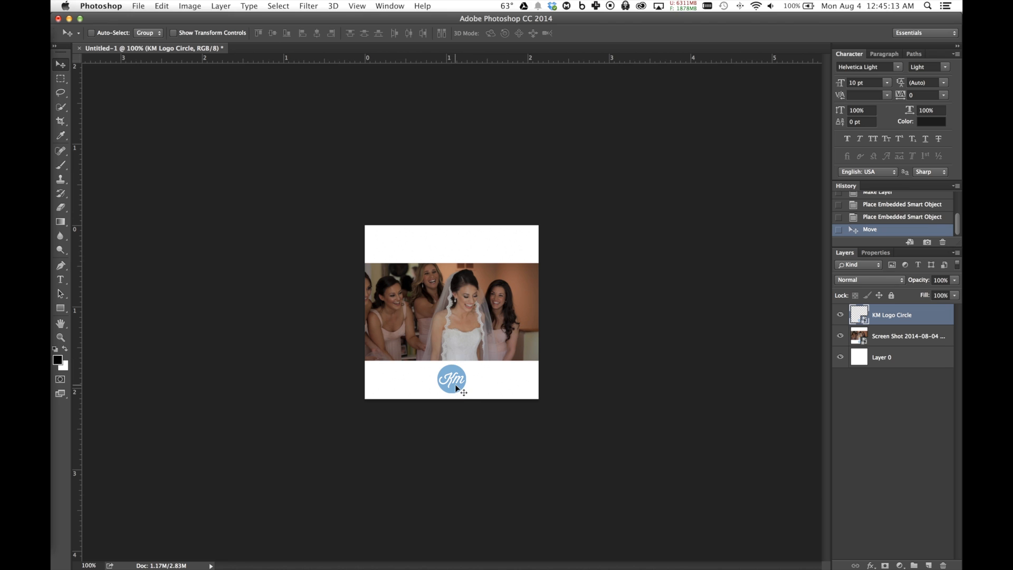
{"action": "key", "text": "Down"}
{"action": "key", "text": "Down"}
Add a horizontal guide along the photo's lower edge and delete the screenshot reference layer
{"action": "left_click", "coordinate": [299, 64]}
{"action": "left_click_drag", "start_coordinate": [299, 63], "coordinate": [317, 359]}
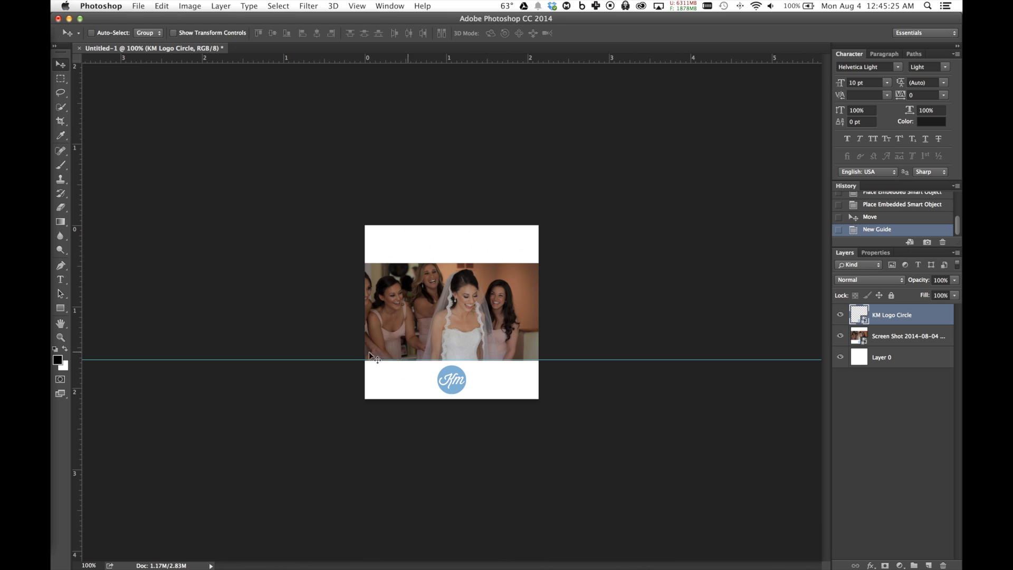
{"action": "left_click", "coordinate": [891, 343]}
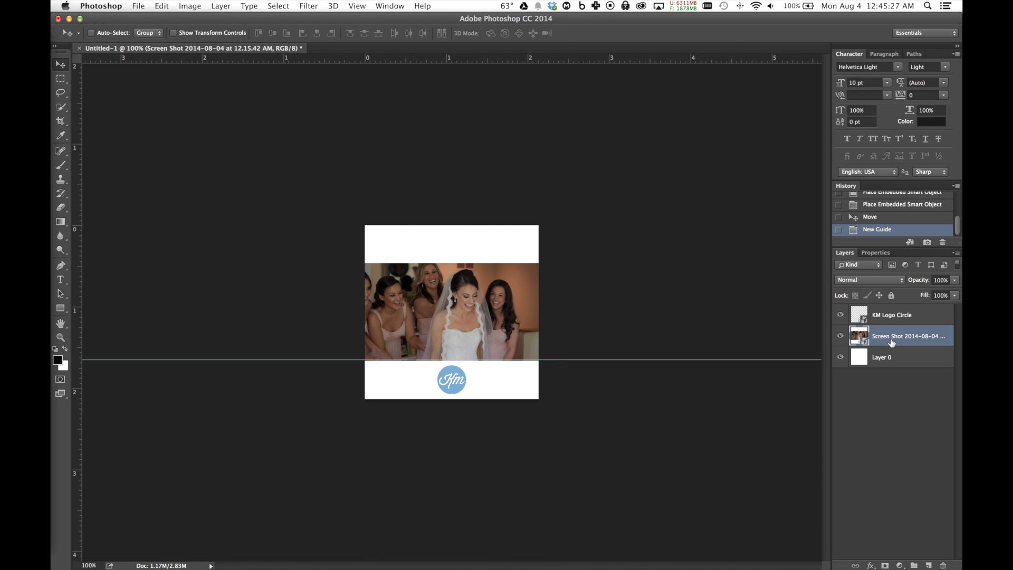
{"action": "key", "text": "BackSpace"}
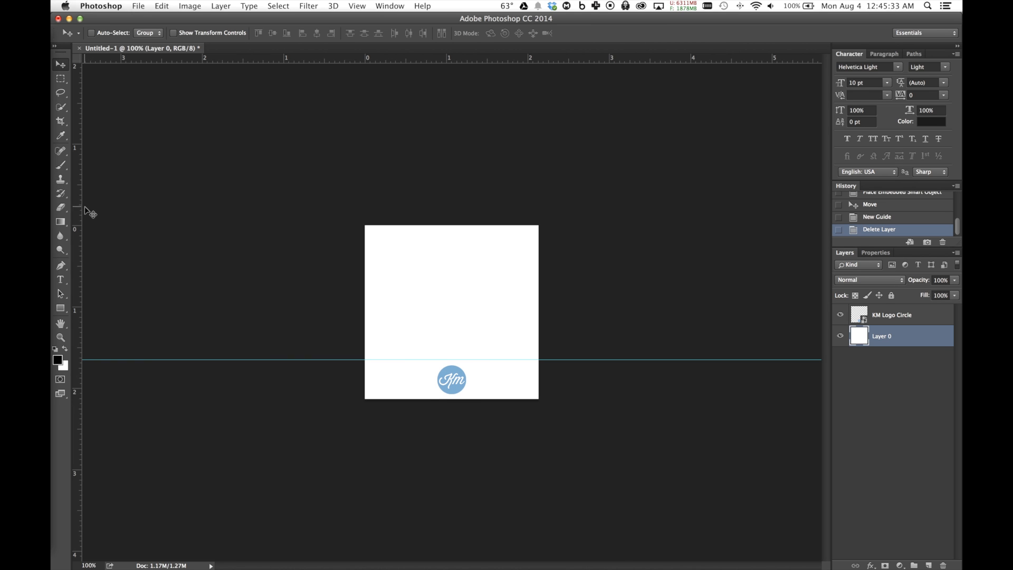
Fill Layer 0 with a linear black-to-white gradient running diagonally from near the canvas centre toward its lower-left corner
{"action": "left_click", "coordinate": [61, 222]}
{"action": "left_click_drag", "start_coordinate": [60, 222], "coordinate": [90, 219]}
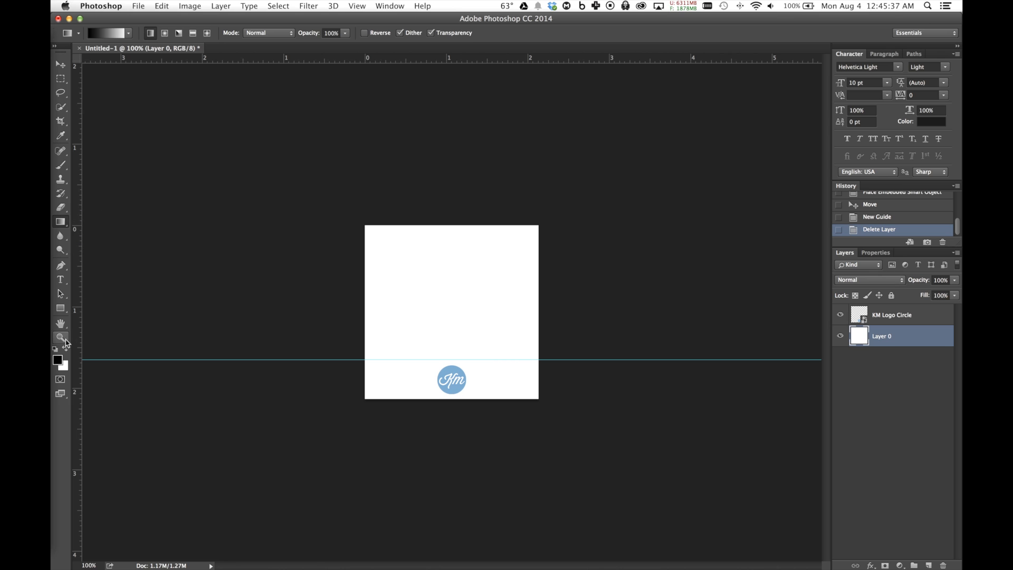
{"action": "left_click_drag", "start_coordinate": [471, 301], "coordinate": [374, 386]}
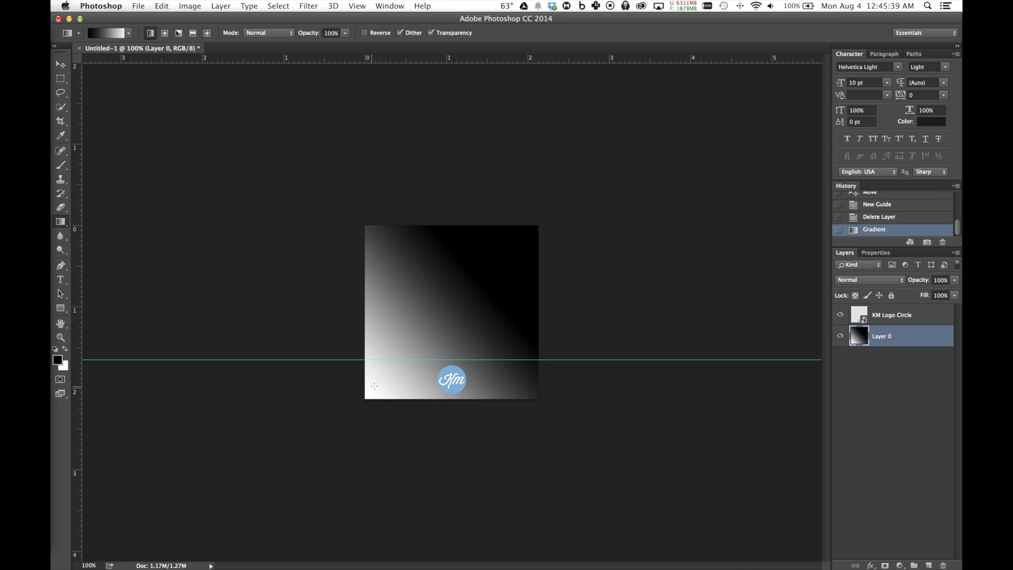
{"action": "left_click", "coordinate": [61, 64]}
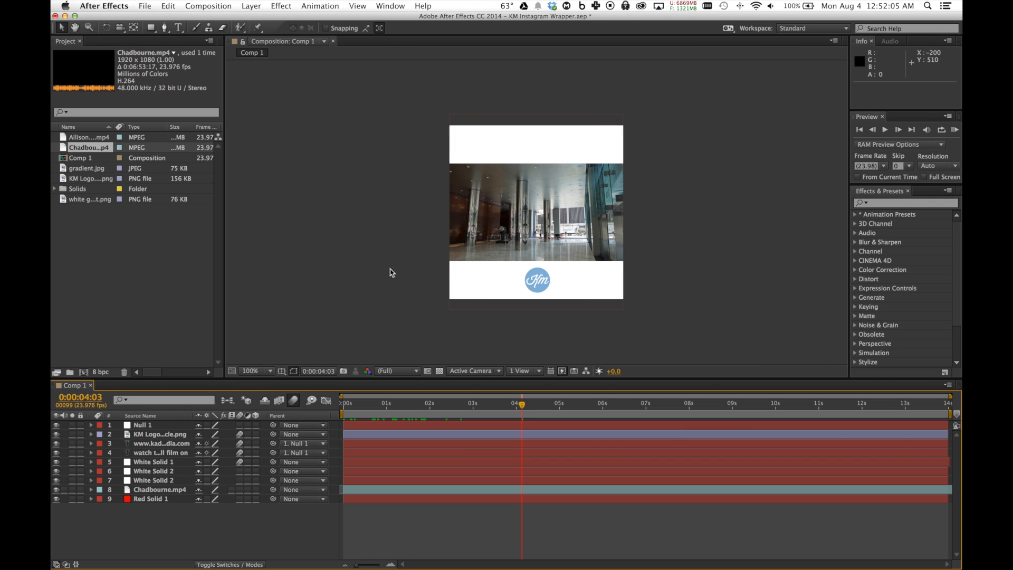
In After Effects, hide the Chadbourne.mp4 layer to expose Red Solid 1 and move the playhead to 0:00:06:01
{"action": "left_click", "coordinate": [159, 490]}
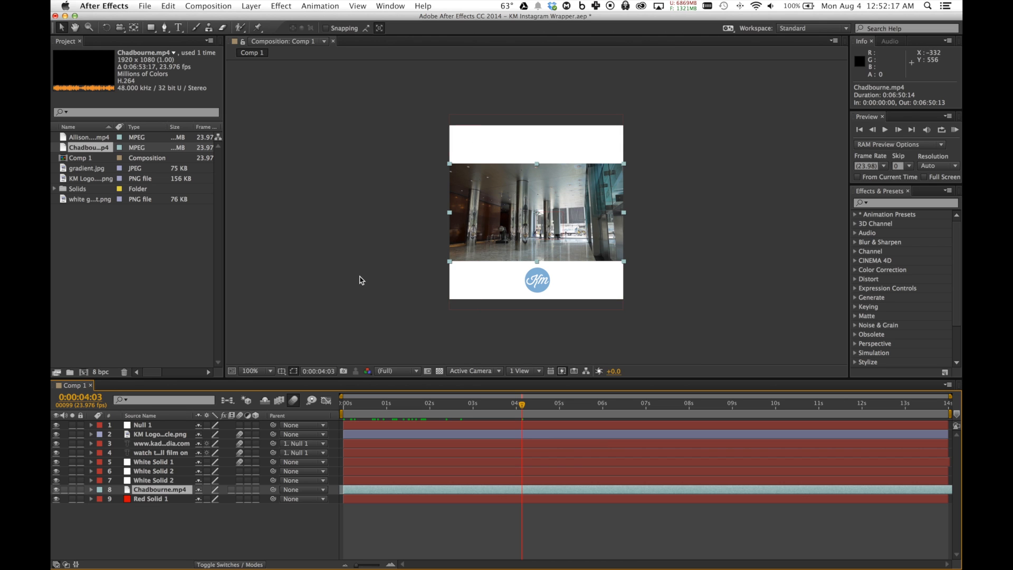
{"action": "left_click", "coordinate": [337, 292]}
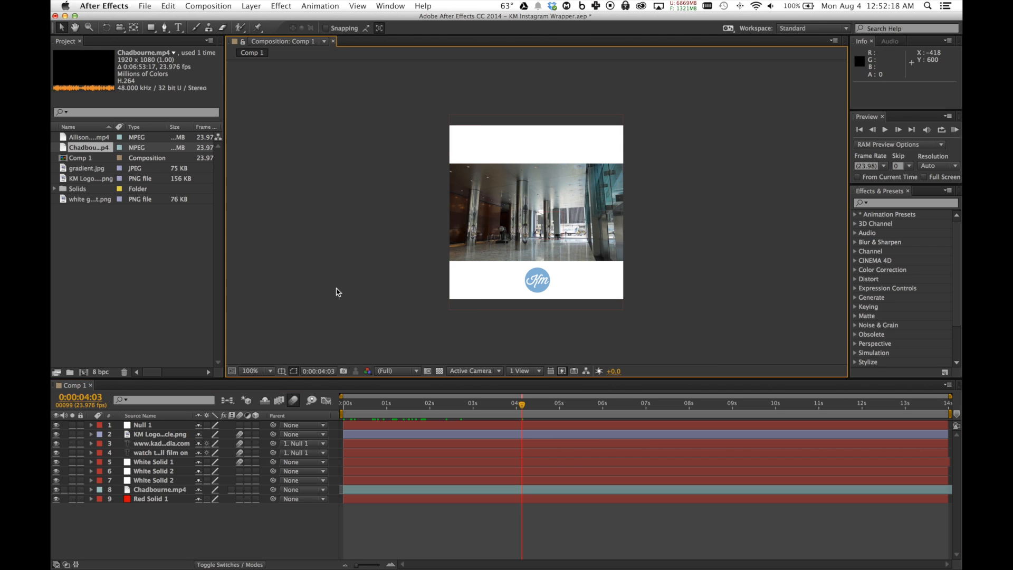
{"action": "left_click", "coordinate": [56, 489]}
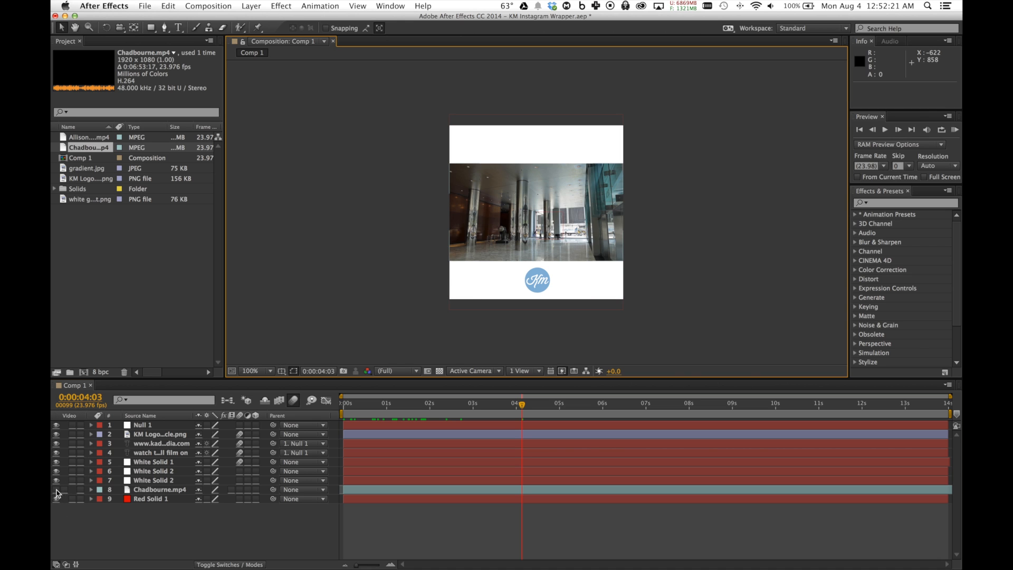
{"action": "left_click", "coordinate": [128, 499]}
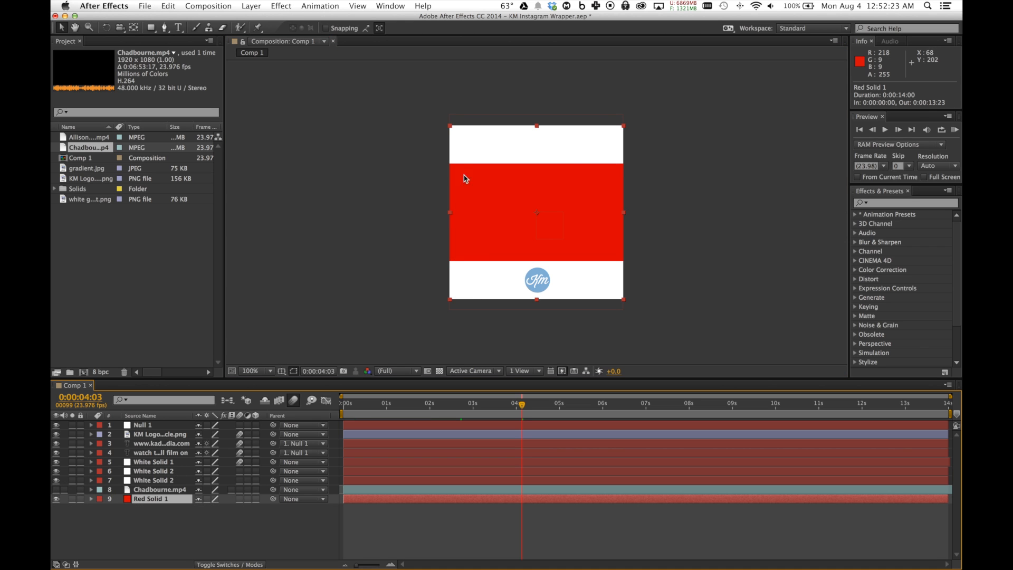
{"action": "left_click", "coordinate": [604, 404]}
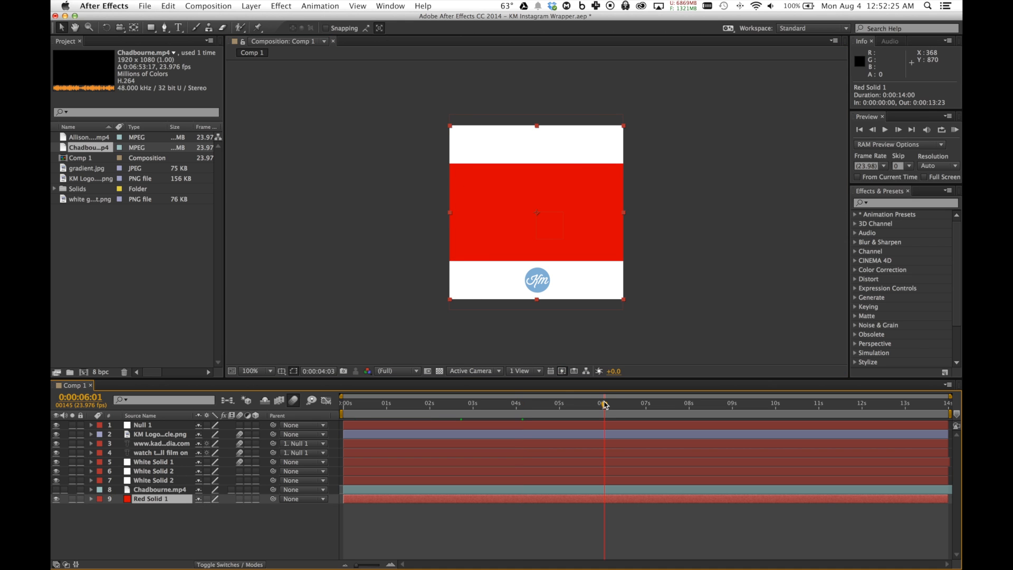
Scrub through Comp 1, show the Chadbourne.mp4 layer again, and preview the footage between the white bands around 0:00:02:18
{"action": "left_click_drag", "start_coordinate": [673, 404], "coordinate": [916, 409]}
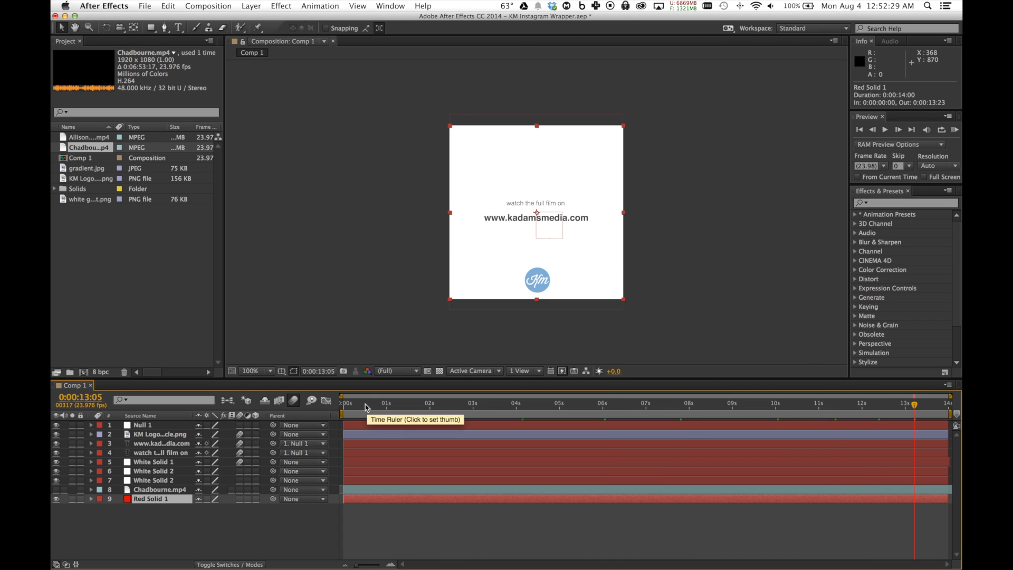
{"action": "left_click", "coordinate": [365, 407]}
{"action": "left_click", "coordinate": [418, 405]}
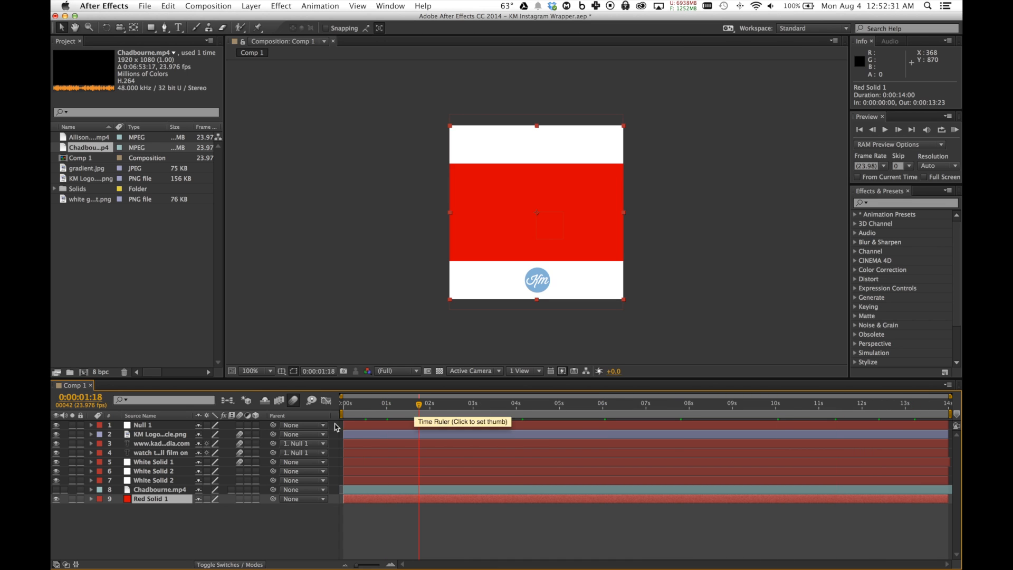
{"action": "left_click", "coordinate": [56, 489]}
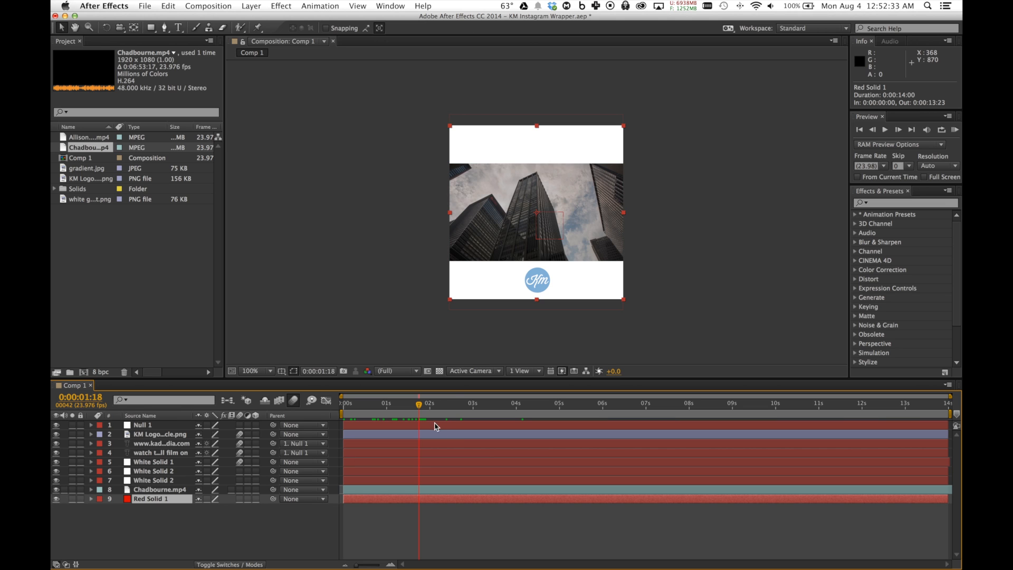
{"action": "left_click", "coordinate": [450, 406]}
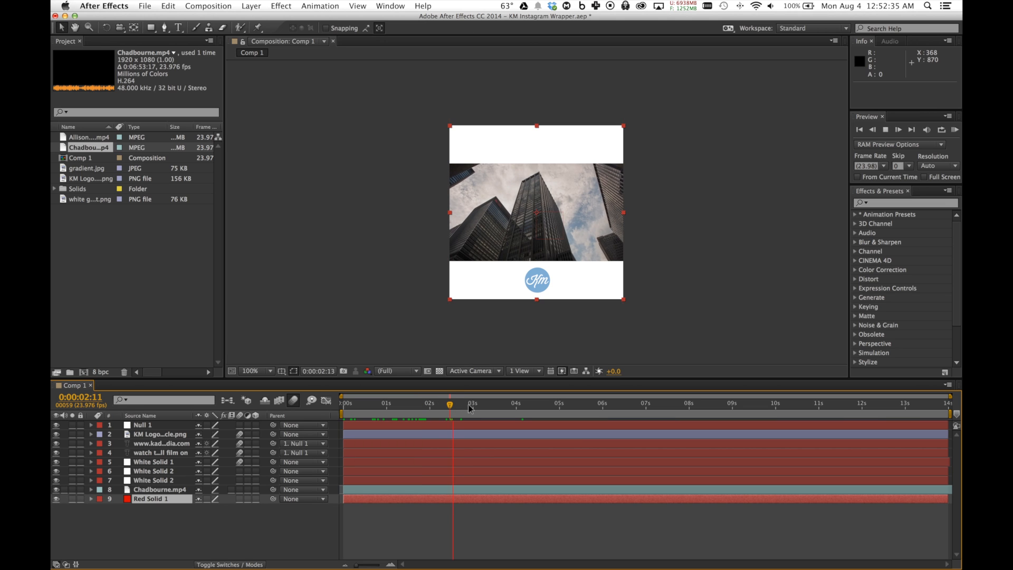
{"action": "left_click", "coordinate": [462, 406]}
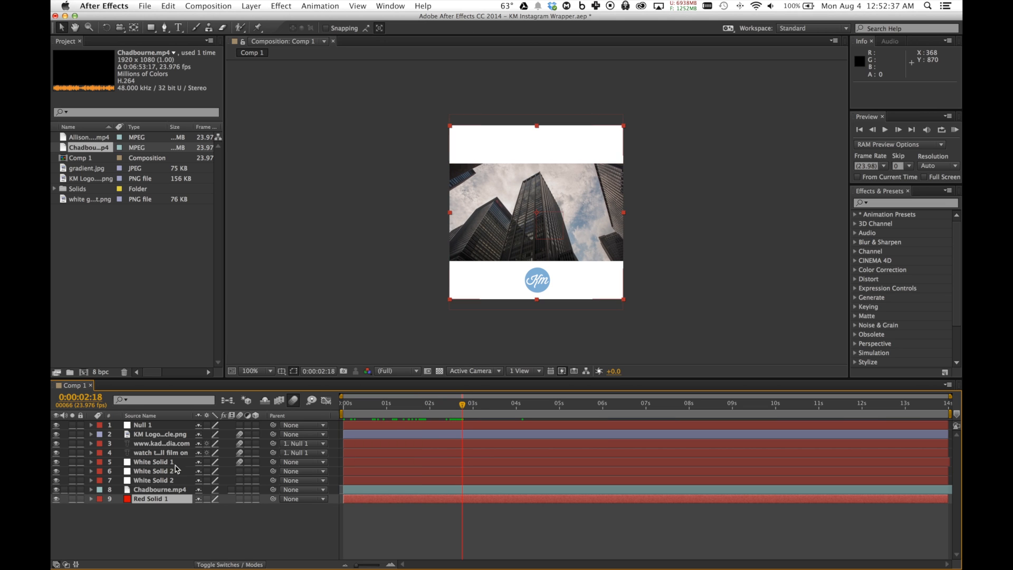
Toggle the visibility of both White Solid 2 layers off and back on to check which white band each one forms
{"action": "left_click", "coordinate": [141, 481]}
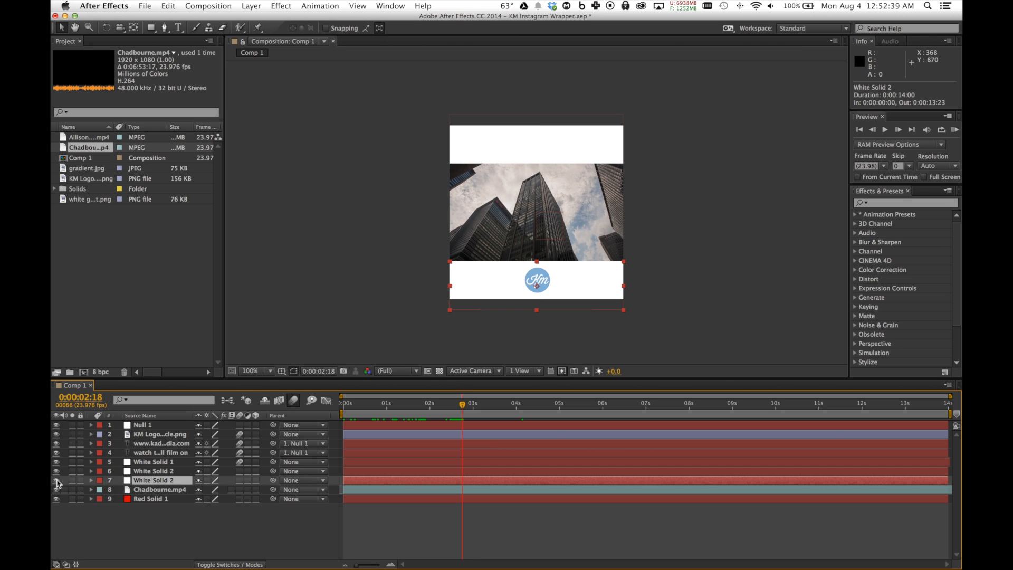
{"action": "left_click", "coordinate": [55, 480]}
{"action": "left_click", "coordinate": [56, 480]}
{"action": "left_click", "coordinate": [55, 471]}
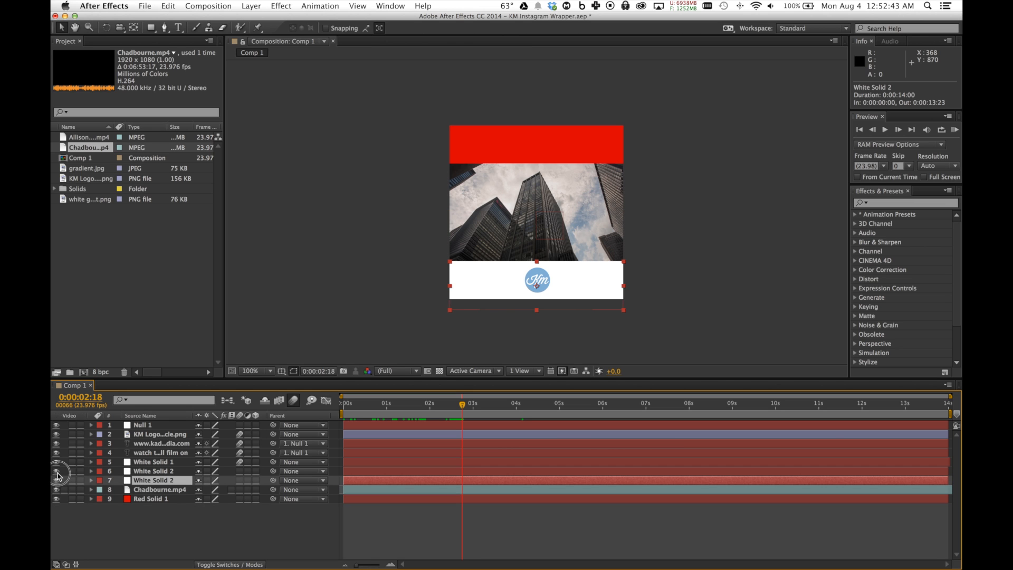
{"action": "left_click", "coordinate": [56, 471]}
Move the playhead to 0:00:00:07 and toggle White Solid 1 off and back on to inspect its opening fade
{"action": "left_click_drag", "start_coordinate": [345, 405], "coordinate": [356, 405]}
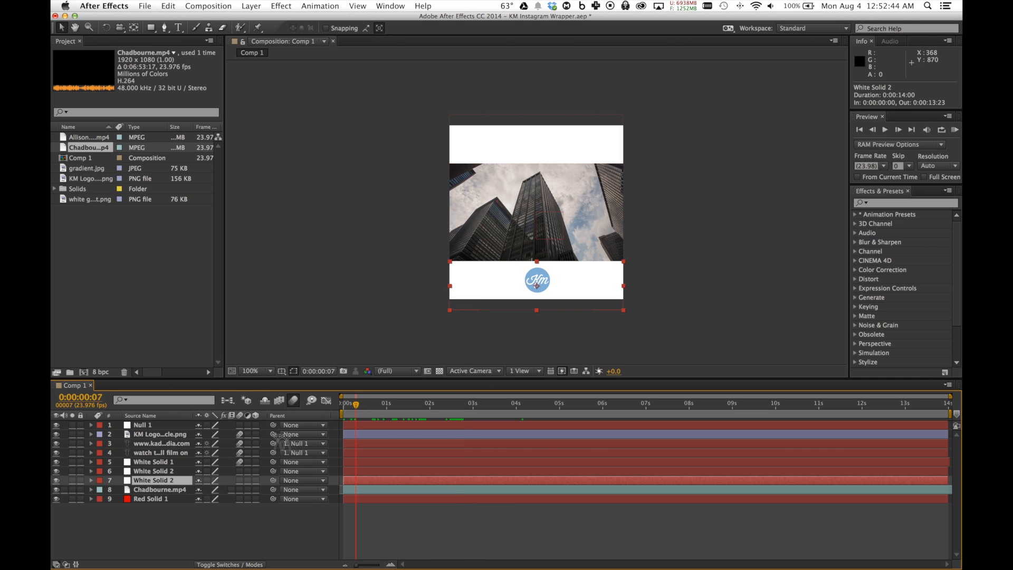
{"action": "left_click", "coordinate": [58, 462]}
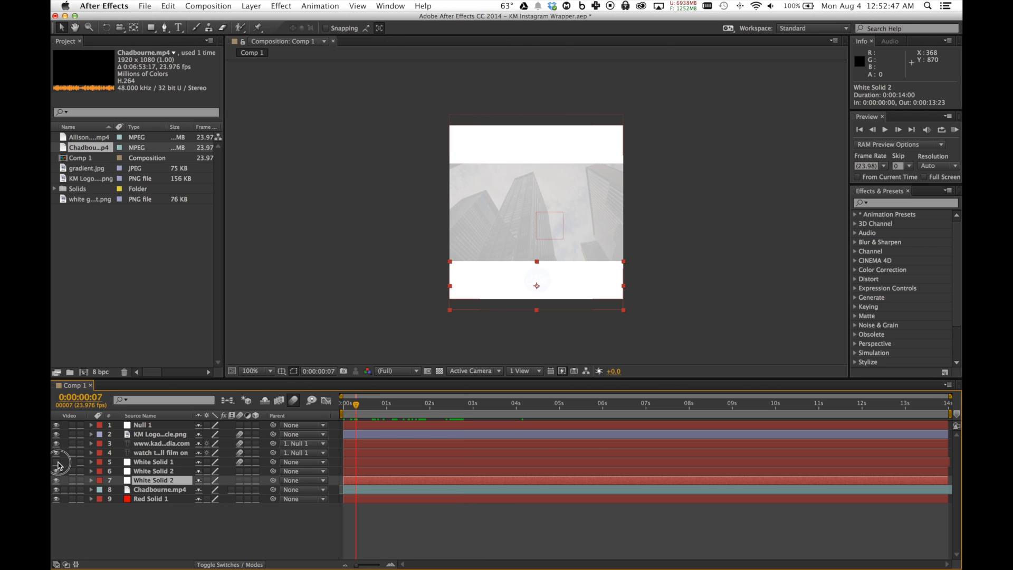
{"action": "left_click", "coordinate": [56, 462]}
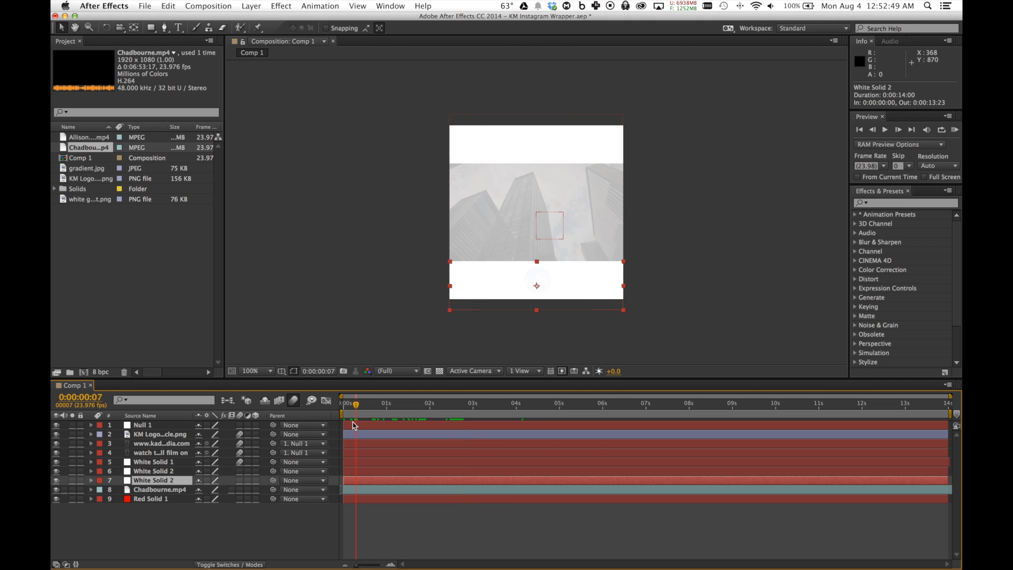
Expand White Solid 1's transform properties, examine its opacity keyframes at the start and end of the composition, and collapse the layer
{"action": "left_click", "coordinate": [91, 461]}
{"action": "left_click", "coordinate": [91, 462]}
{"action": "left_click", "coordinate": [92, 461]}
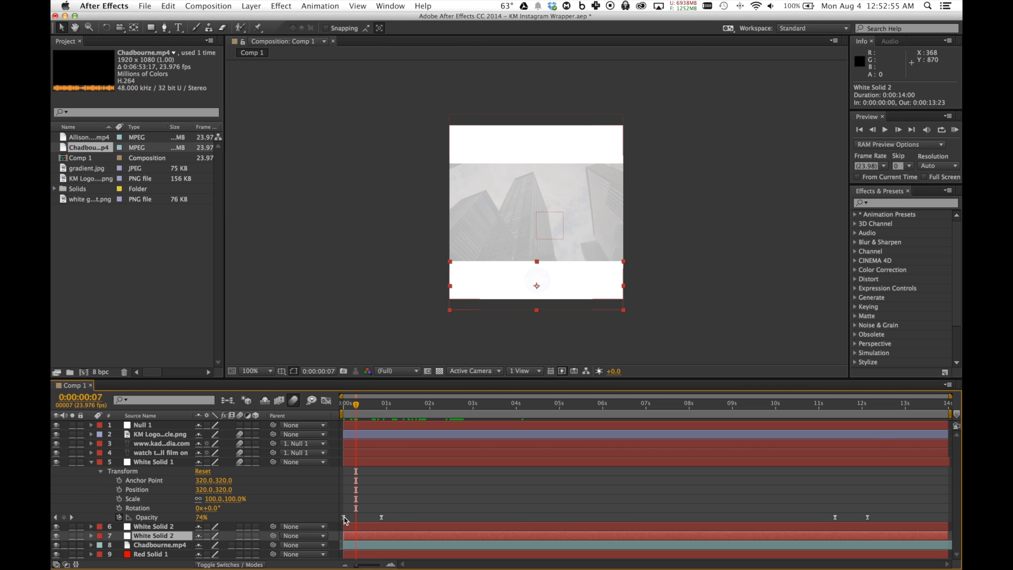
{"action": "mouse_move", "coordinate": [344, 519]}
{"action": "left_click_drag", "start_coordinate": [361, 404], "coordinate": [399, 405]}
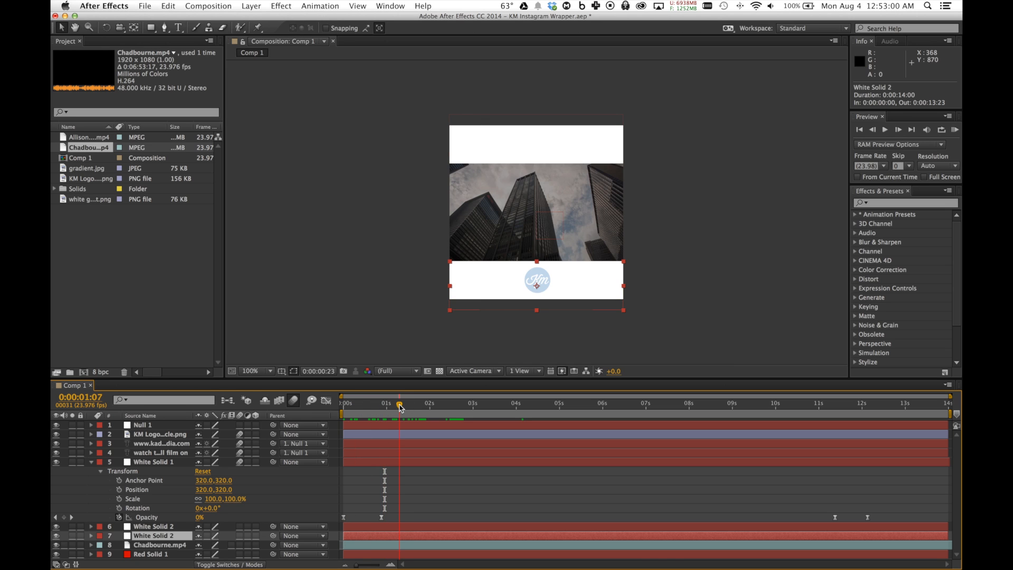
{"action": "left_click", "coordinate": [831, 404]}
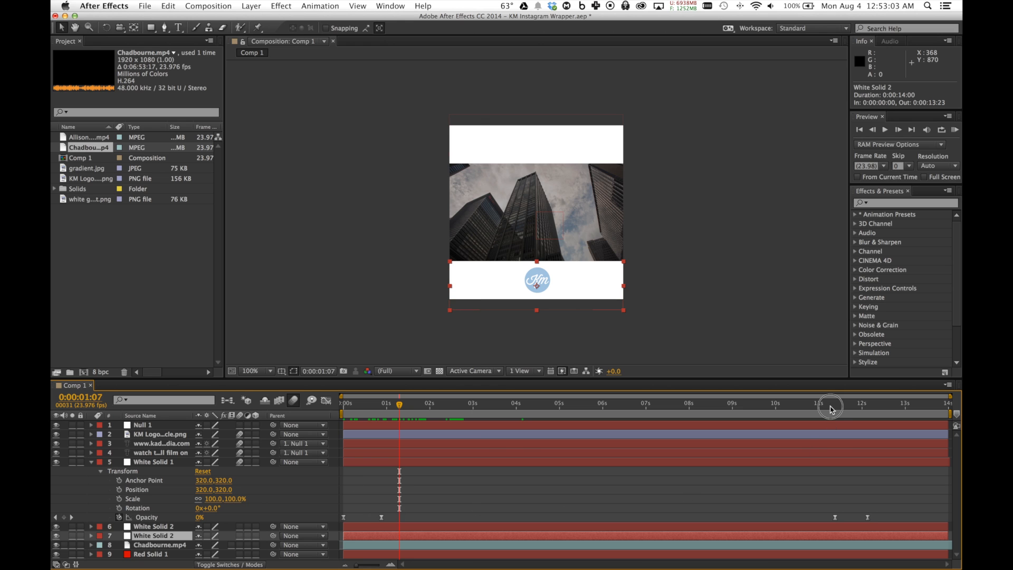
{"action": "left_click", "coordinate": [865, 404]}
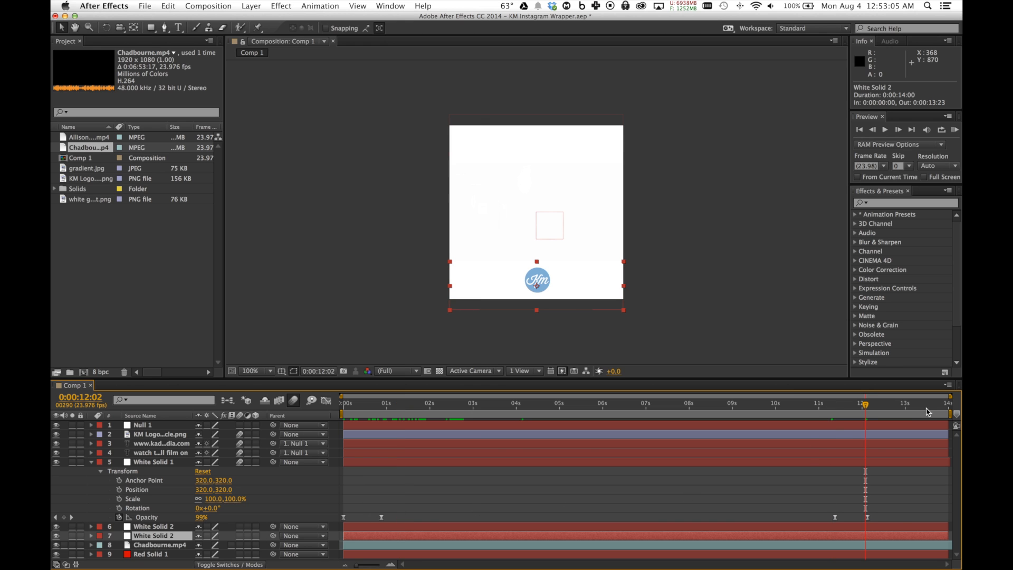
{"action": "left_click", "coordinate": [92, 462]}
At 0:00:12:16, examine the opacity keyframes of the "watch the full film on" text layer and collapse it
{"action": "left_click", "coordinate": [891, 404]}
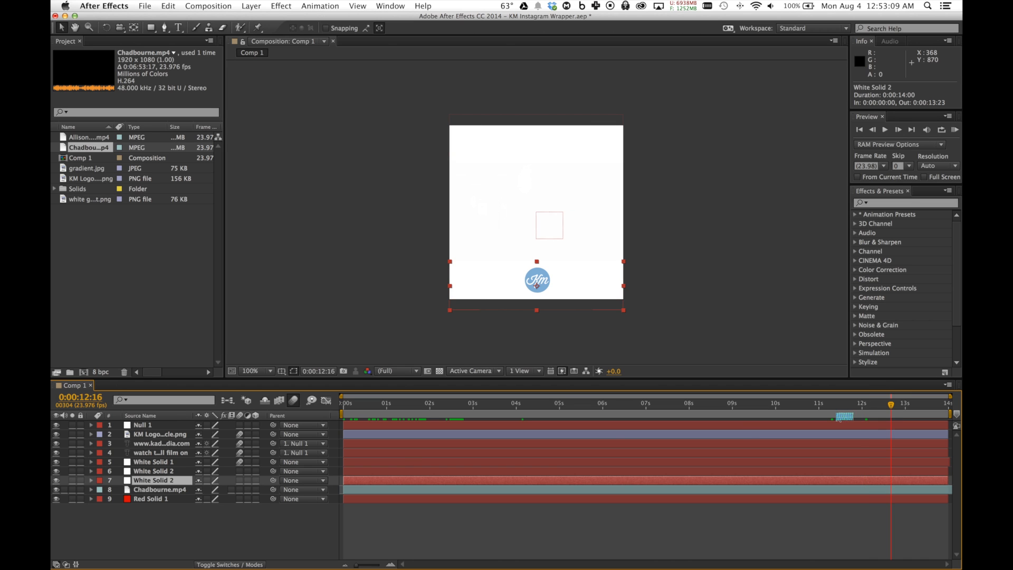
{"action": "left_click", "coordinate": [92, 454]}
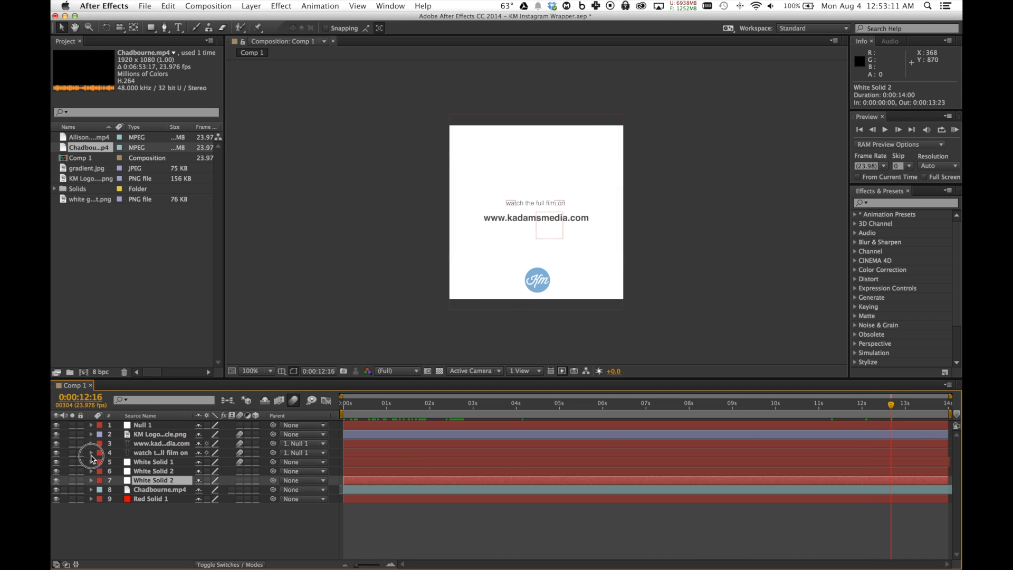
{"action": "left_click", "coordinate": [92, 454]}
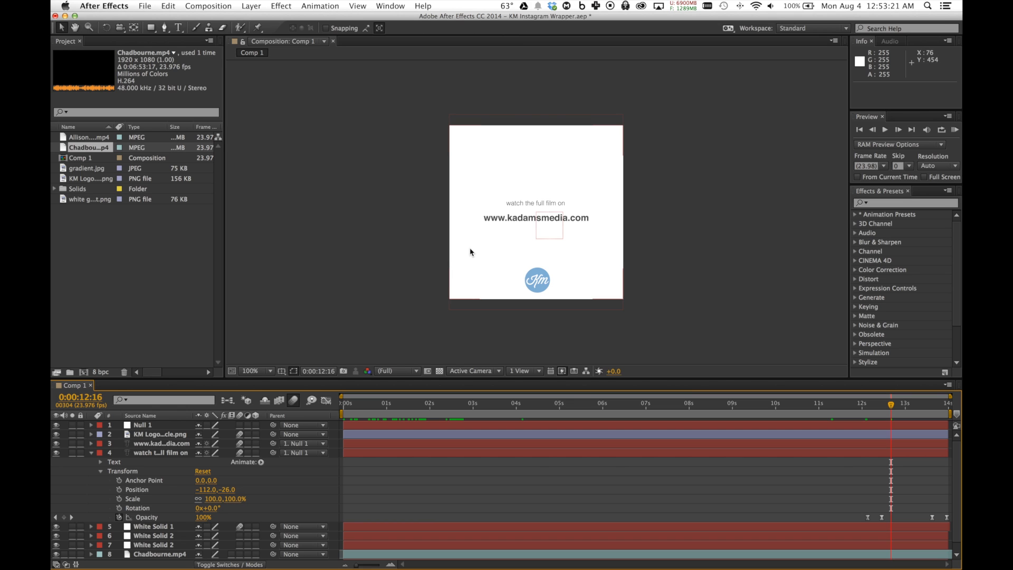
{"action": "left_click", "coordinate": [93, 453]}
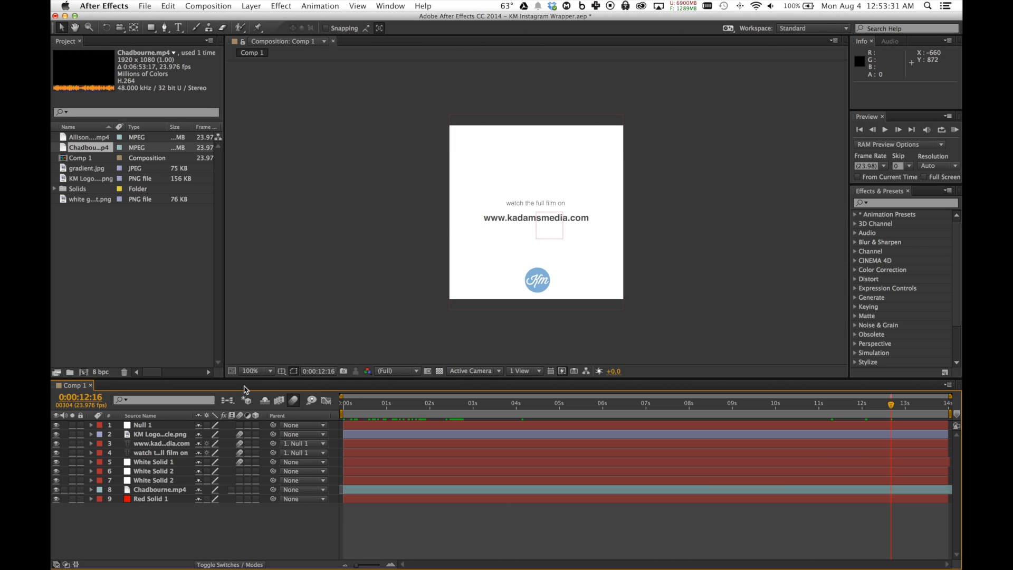
Examine the KM logo layer's scale and opacity keyframes by scrubbing through its intro and closing fade, and collapse the layer
{"action": "left_click", "coordinate": [91, 434]}
{"action": "left_click", "coordinate": [379, 407]}
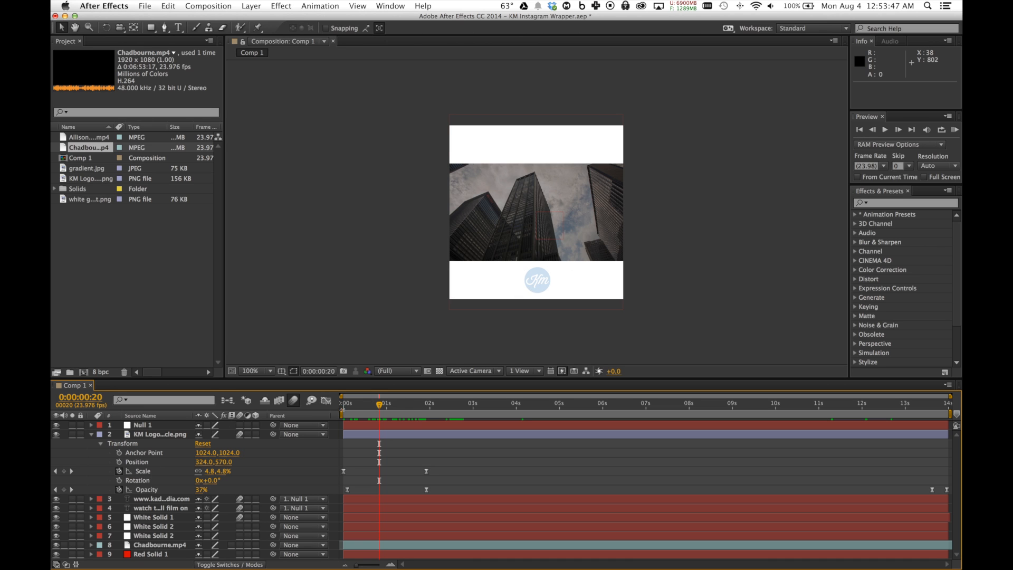
{"action": "left_click", "coordinate": [412, 404]}
{"action": "left_click", "coordinate": [368, 405]}
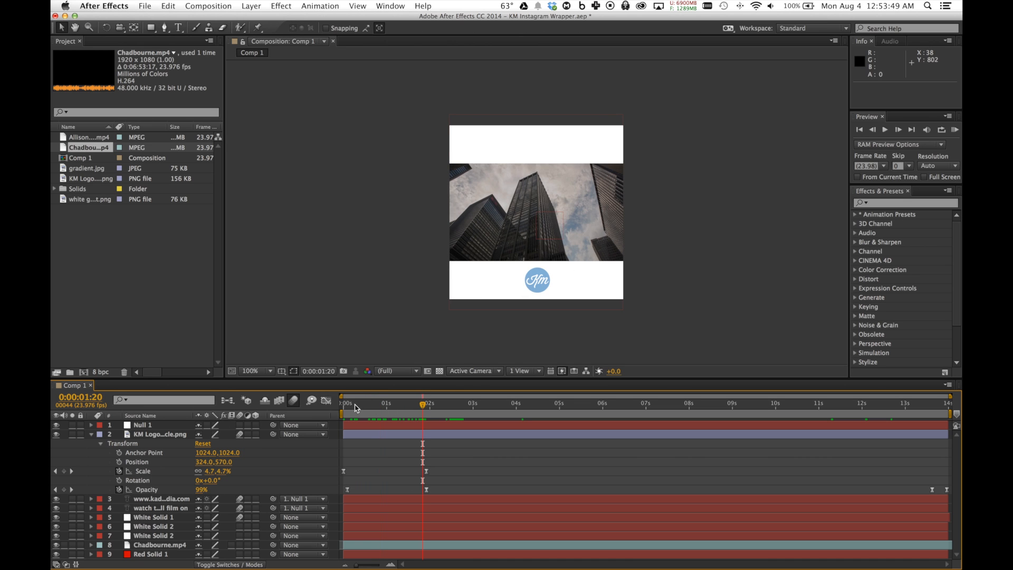
{"action": "left_click_drag", "start_coordinate": [383, 405], "coordinate": [406, 405]}
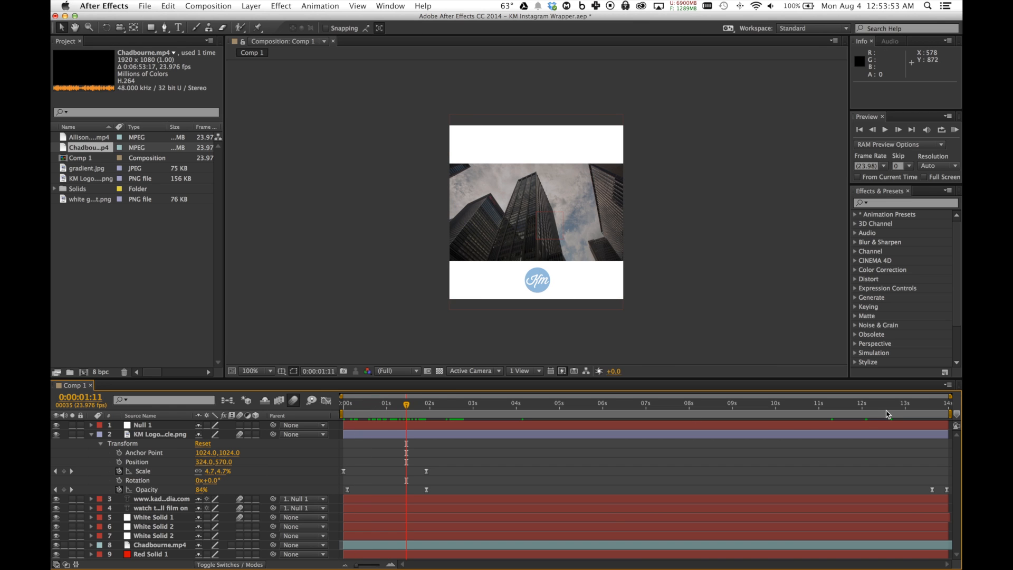
{"action": "left_click_drag", "start_coordinate": [932, 405], "coordinate": [937, 405]}
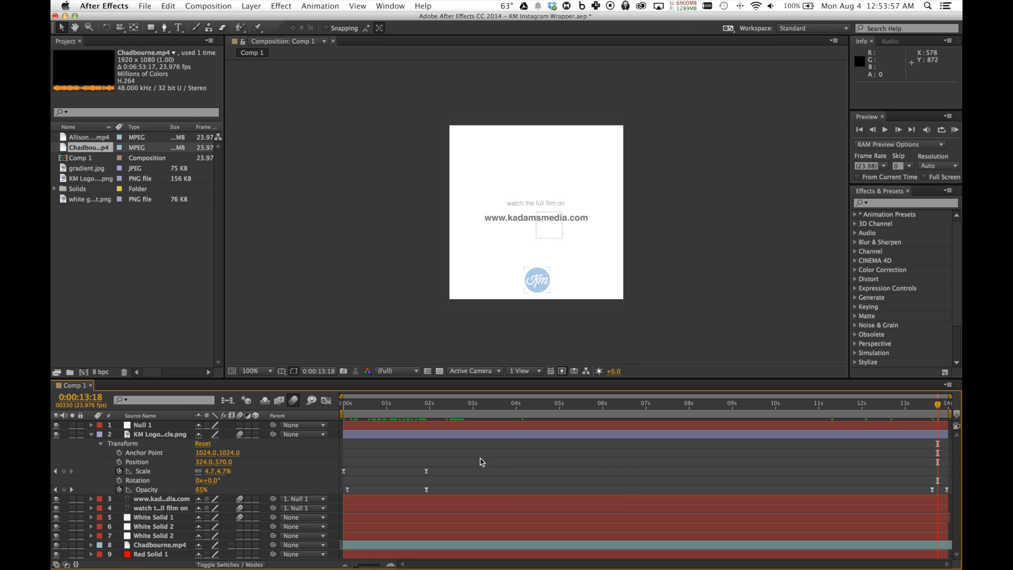
{"action": "left_click", "coordinate": [91, 434]}
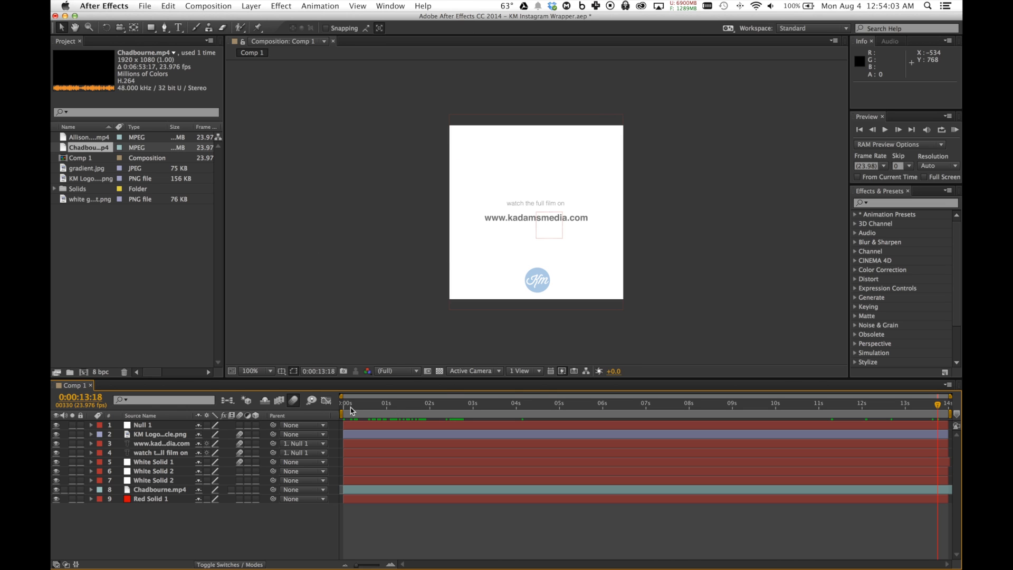
Move the playhead to 0:00:04:15 and hide the Chadbourne.mp4 and Red Solid 1 layers
{"action": "left_click", "coordinate": [543, 404]}
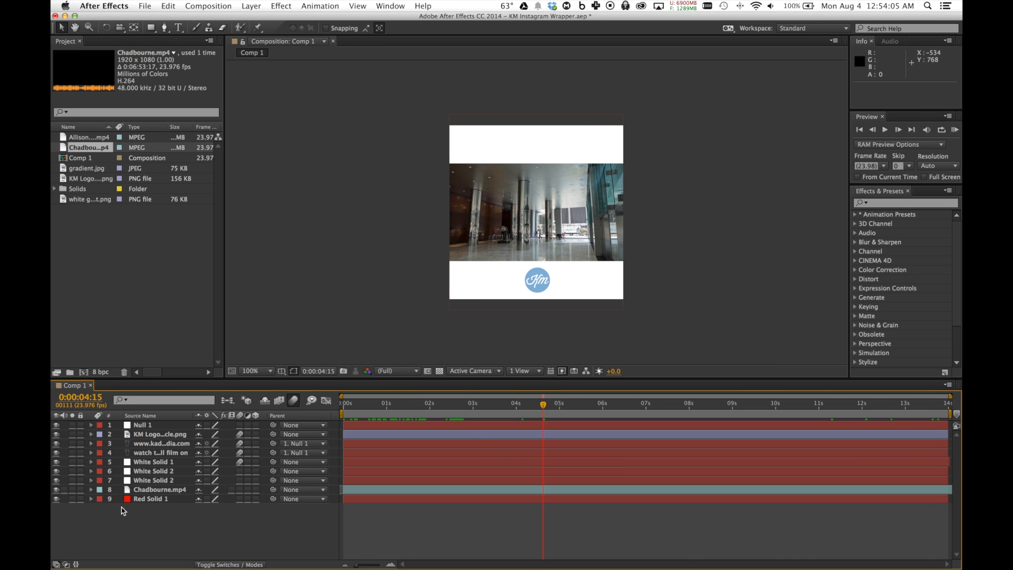
{"action": "left_click", "coordinate": [56, 490]}
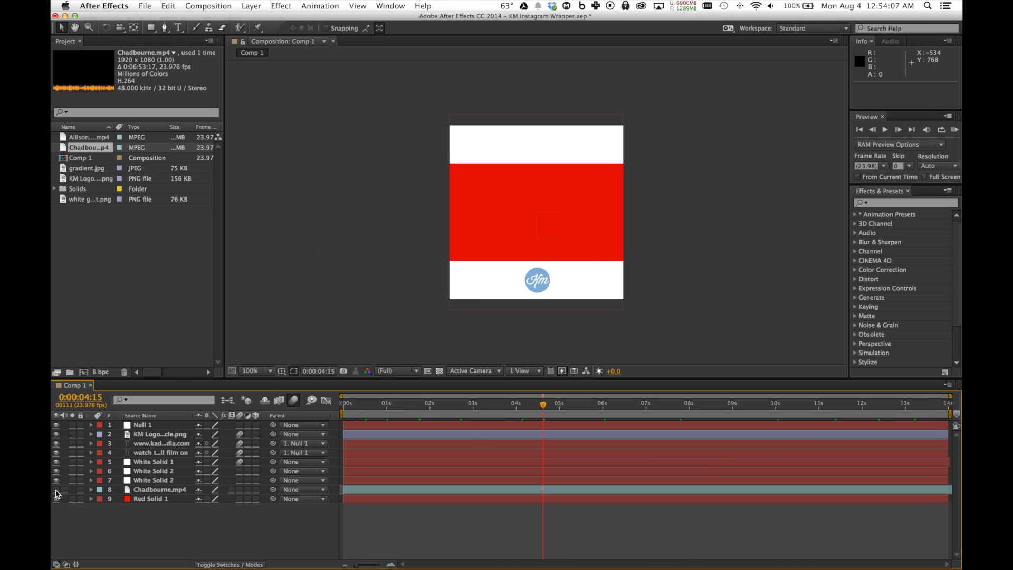
{"action": "left_click", "coordinate": [56, 498]}
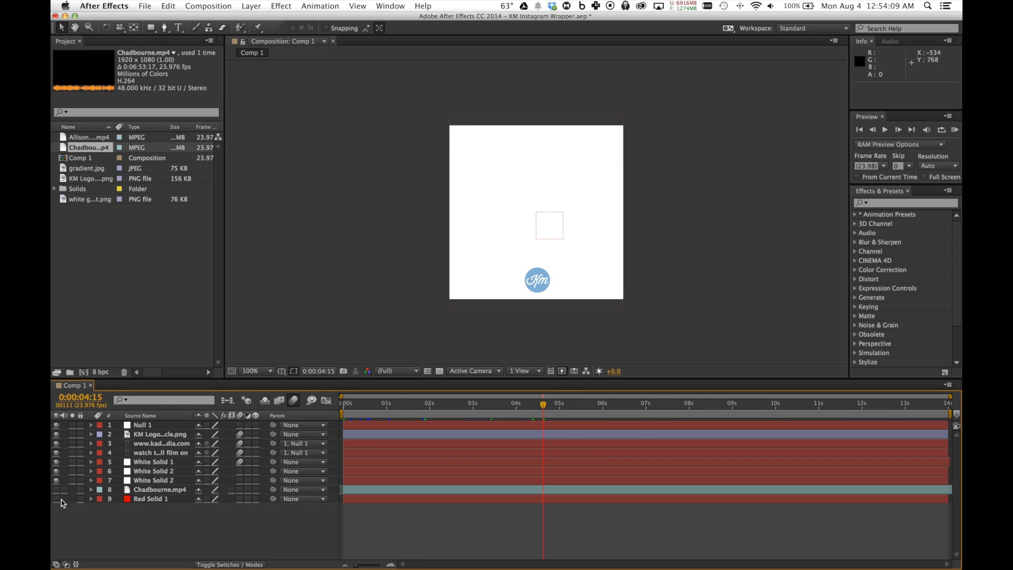